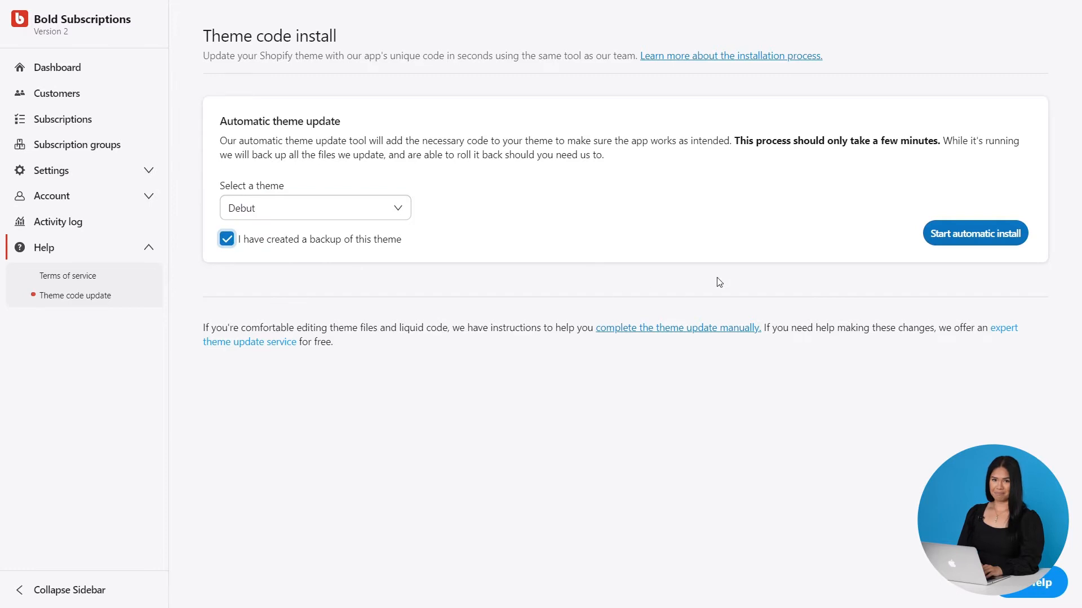
# Start the automatic theme code install for the Debut theme
pyautogui.click(956, 237)
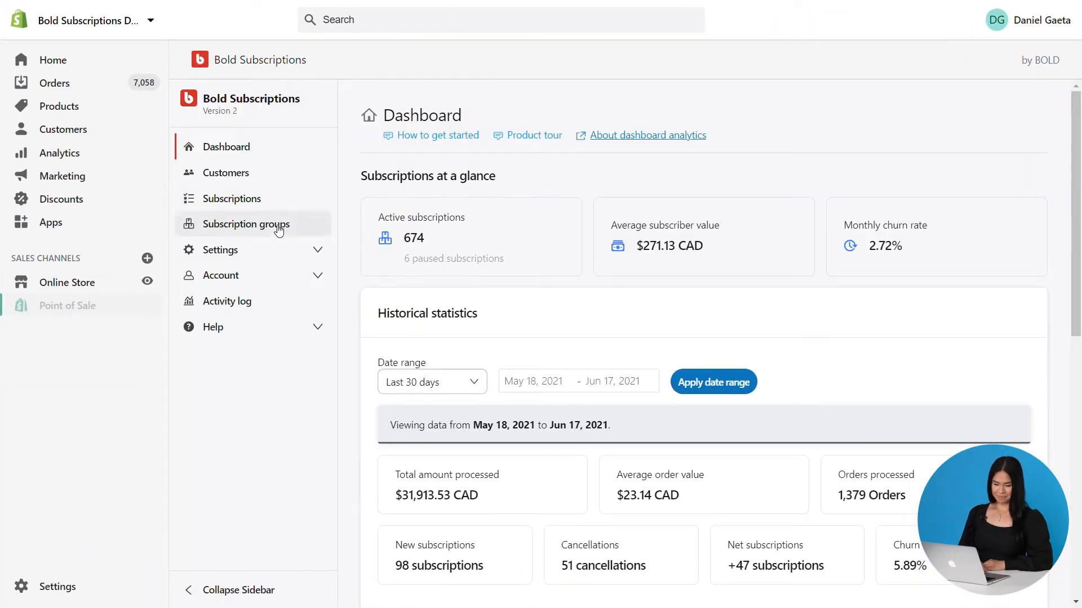
# Create a new subscription group named Coffee_v2
pyautogui.click(277, 225)
pyautogui.click(1008, 145)
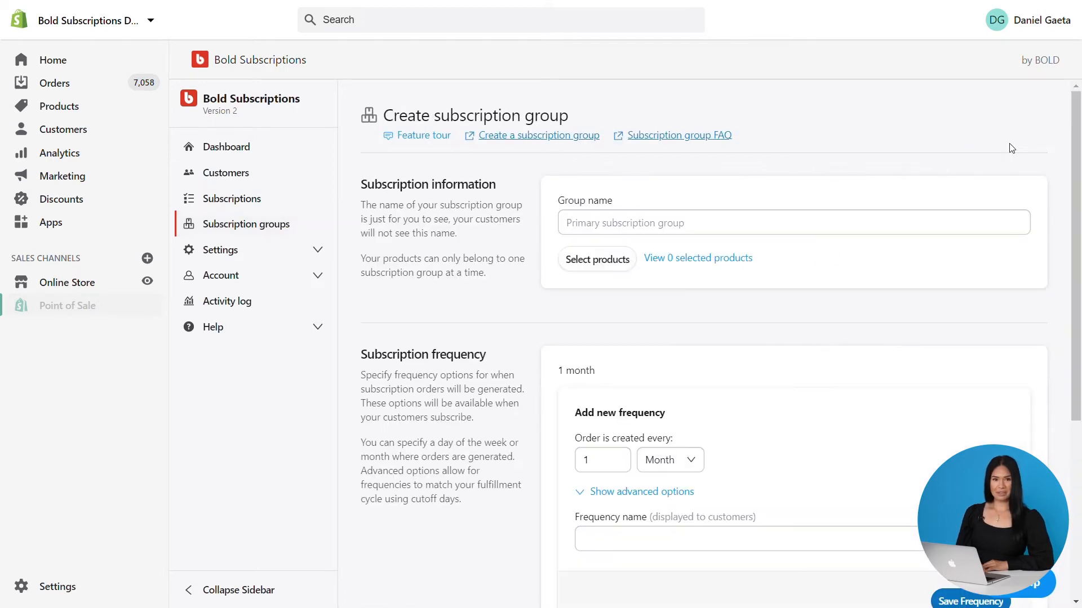
pyautogui.click(704, 230)
pyautogui.write('Coffee_v2')
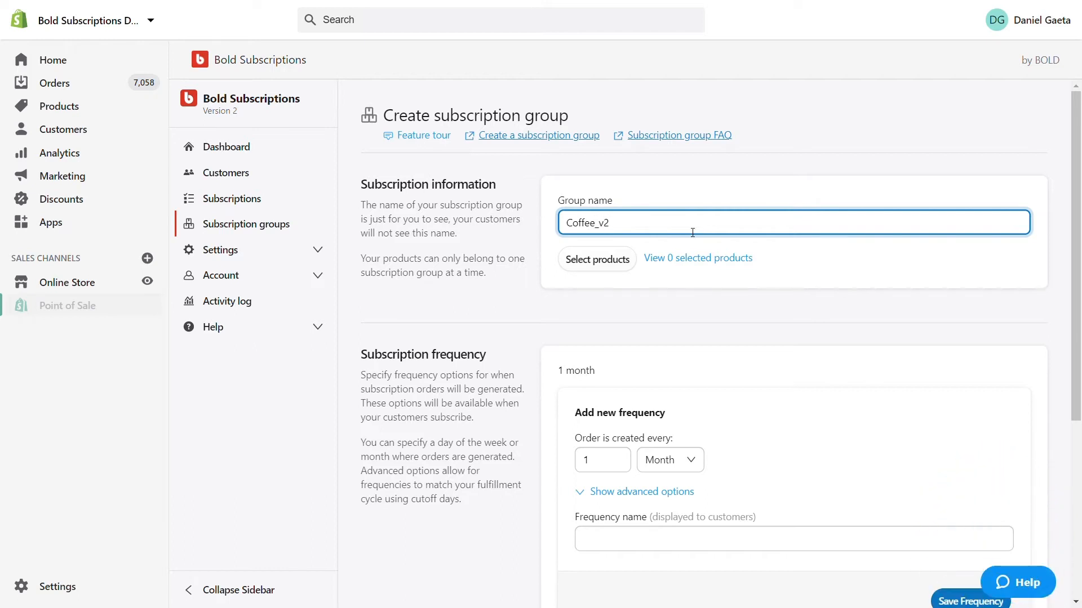
# Select the BOLD Morning Brew and Bold Brewmaster Mug products for the group
pyautogui.click(598, 260)
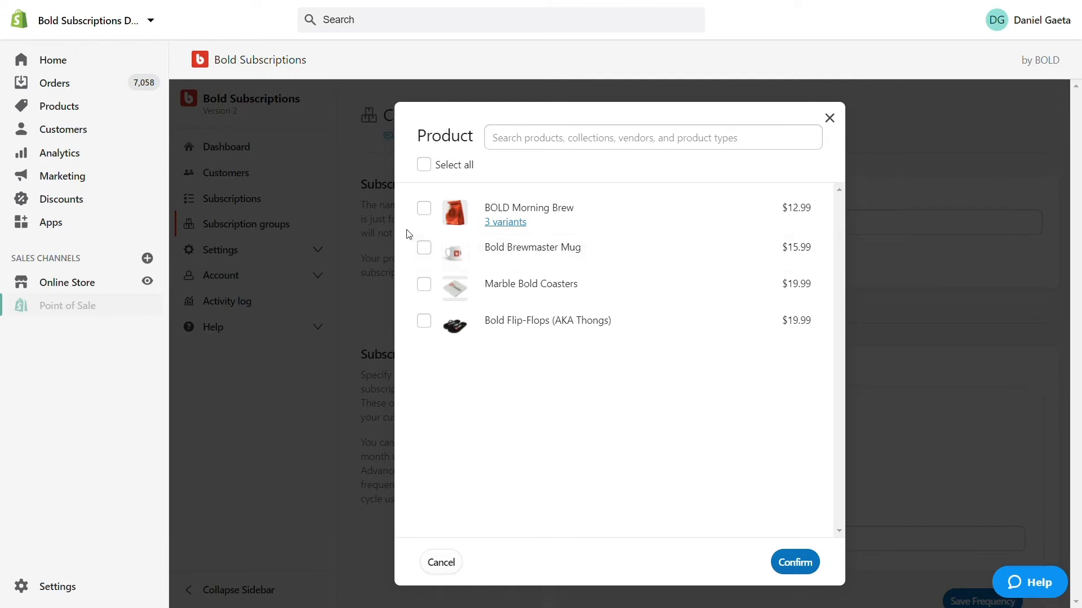
pyautogui.click(431, 212)
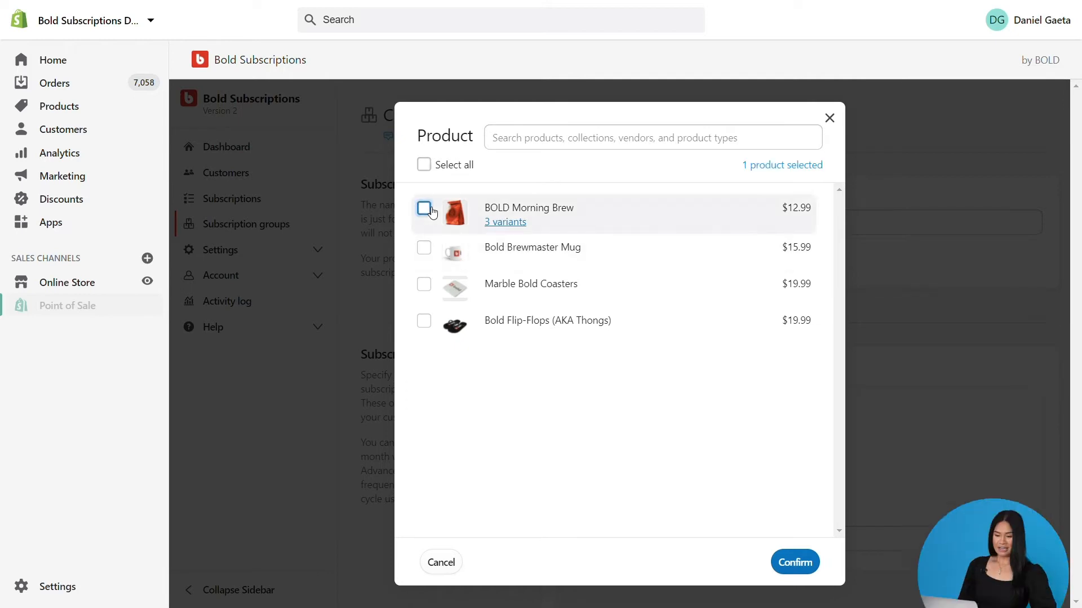
pyautogui.click(428, 252)
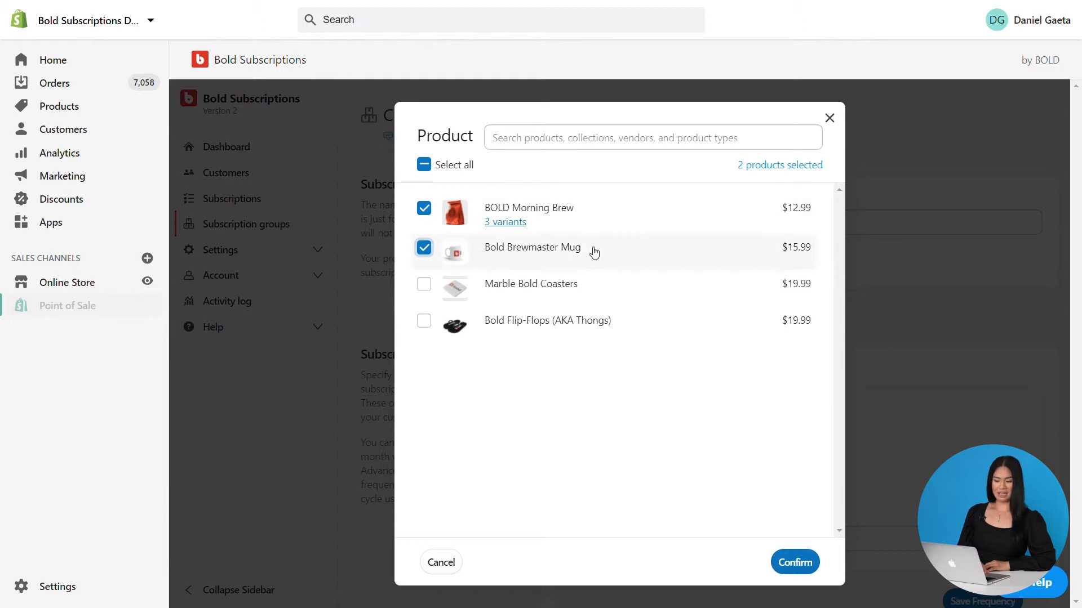
pyautogui.click(792, 561)
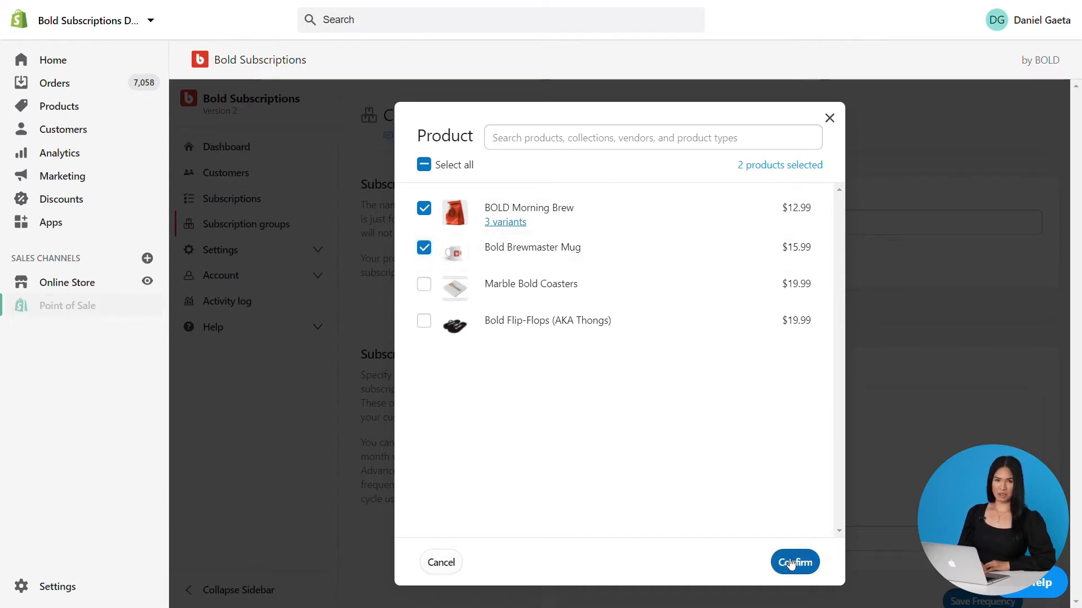
# Add a subscription frequency of every 1 month named Monthly
pyautogui.scroll(-3, 653, 416)
pyautogui.scroll(-1, 653, 416)
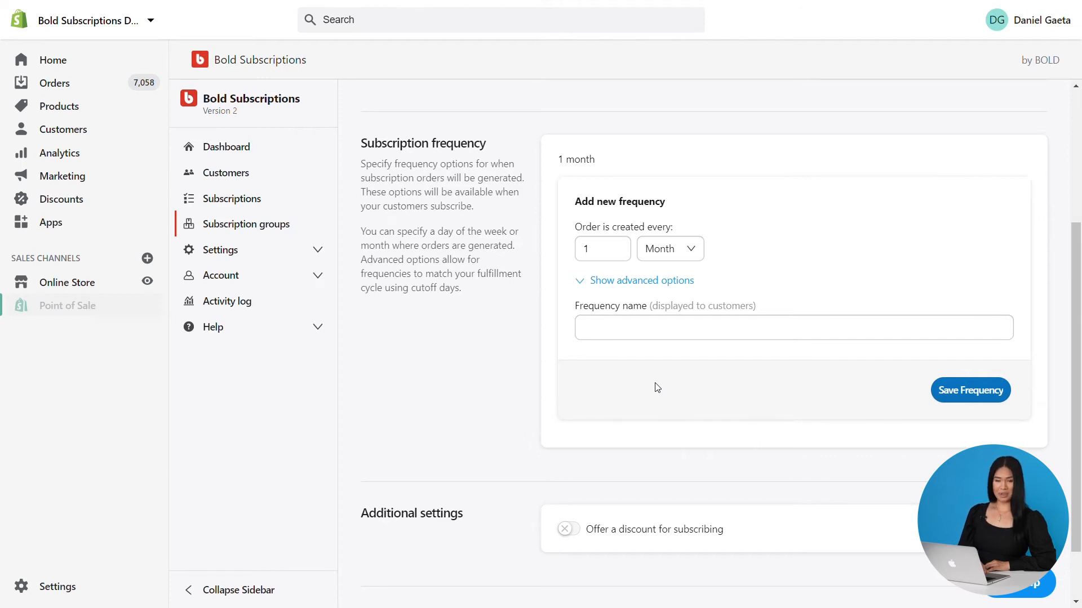
pyautogui.click(646, 338)
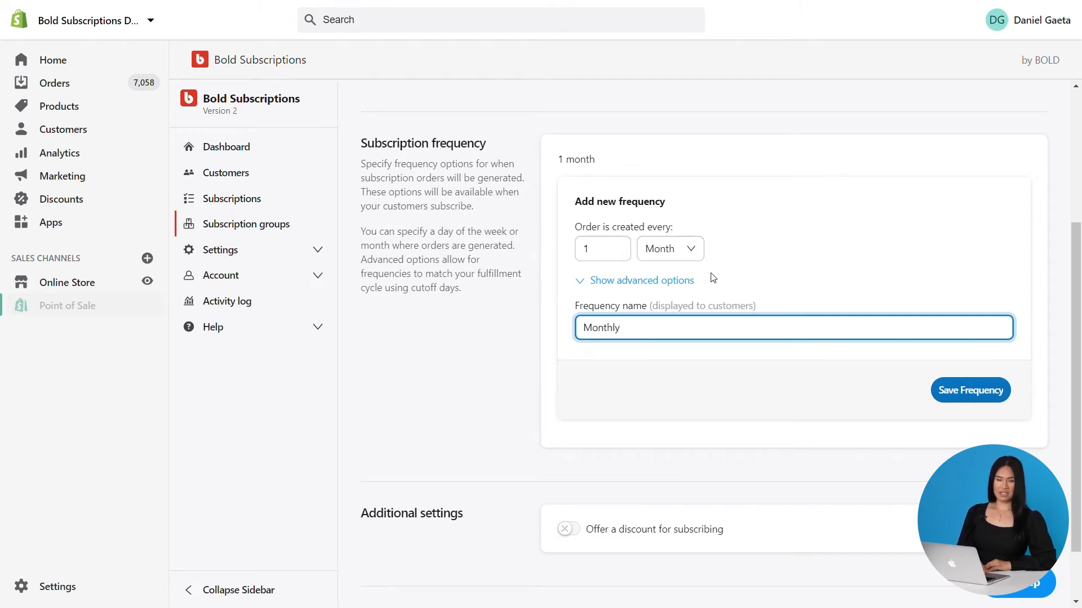
pyautogui.click(980, 390)
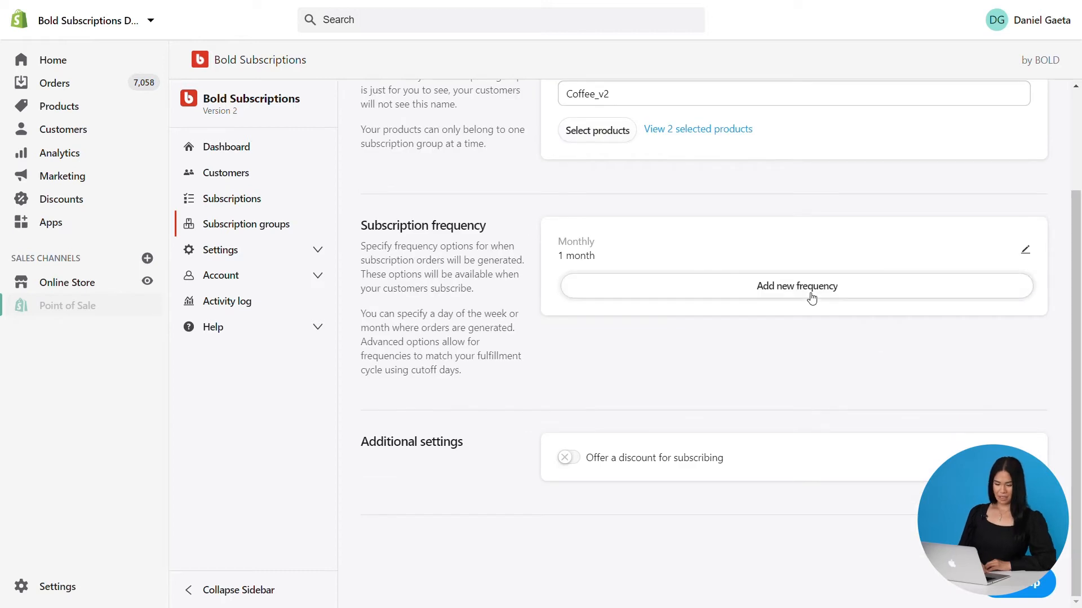
# Add a second frequency of every 1 week named Weekly
pyautogui.click(811, 287)
pyautogui.click(679, 385)
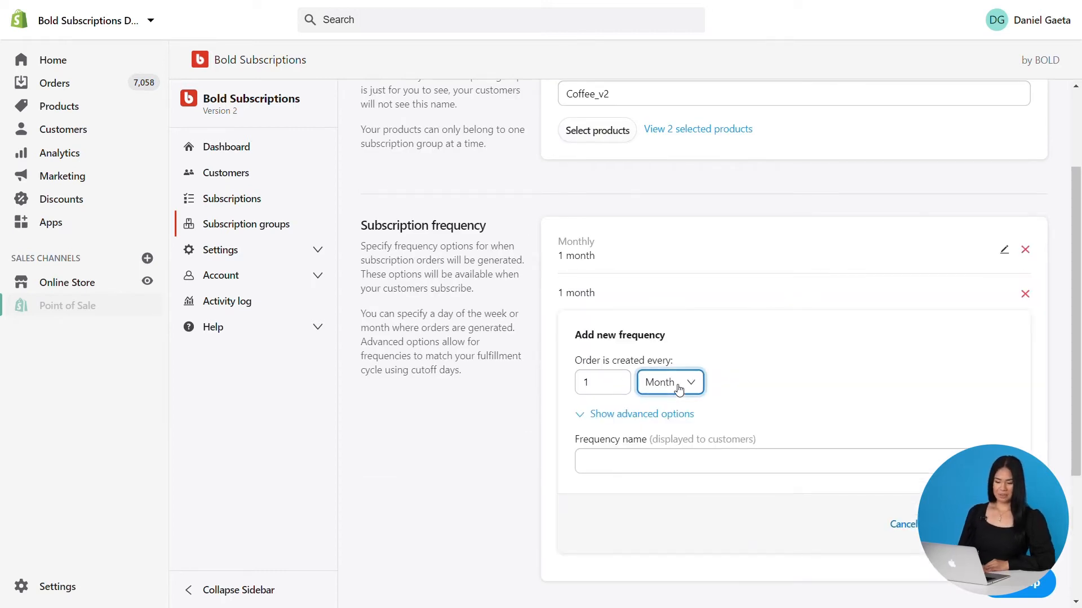
pyautogui.click(671, 416)
pyautogui.click(644, 467)
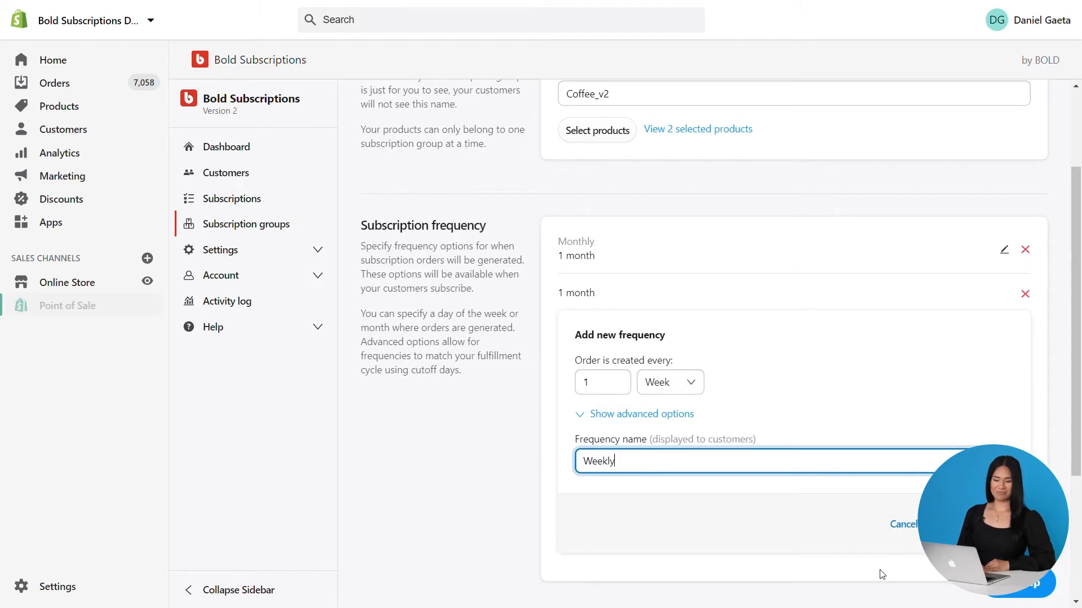
pyautogui.press('Return')
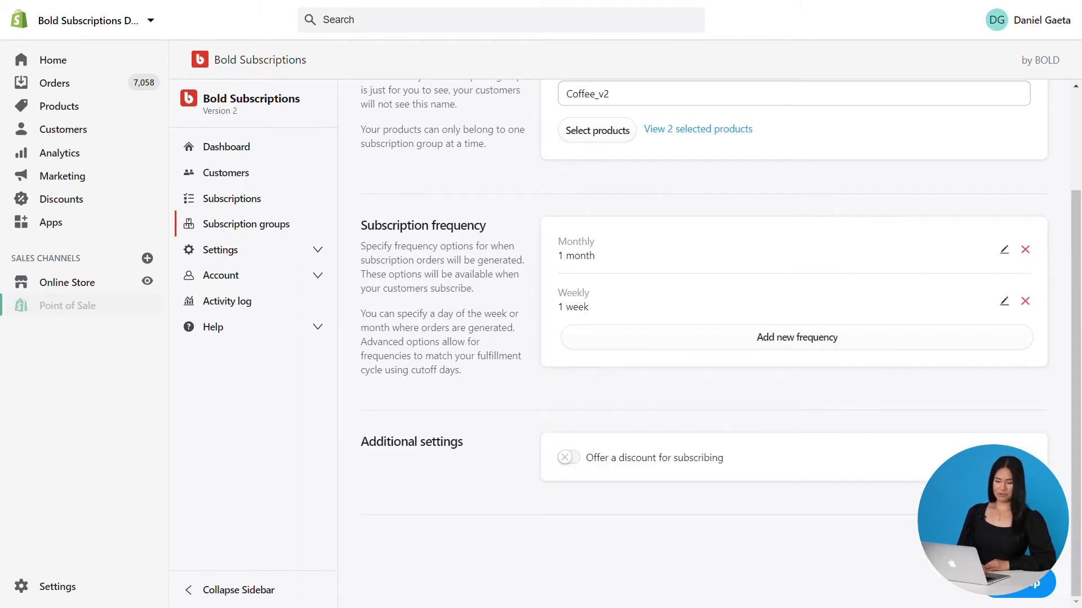
# Enable a 10 percent off discount for subscribing and save the new subscription group
pyautogui.moveTo(590, 293); pyautogui.dragTo(564, 294)
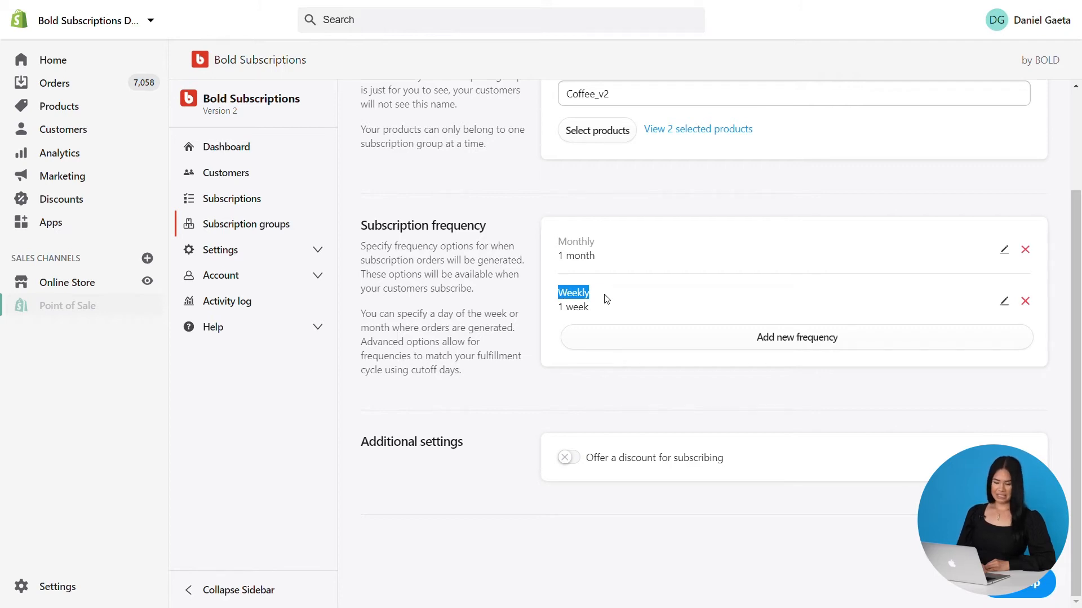
pyautogui.click(571, 459)
pyautogui.click(613, 503)
pyautogui.write('10')
pyautogui.click(759, 503)
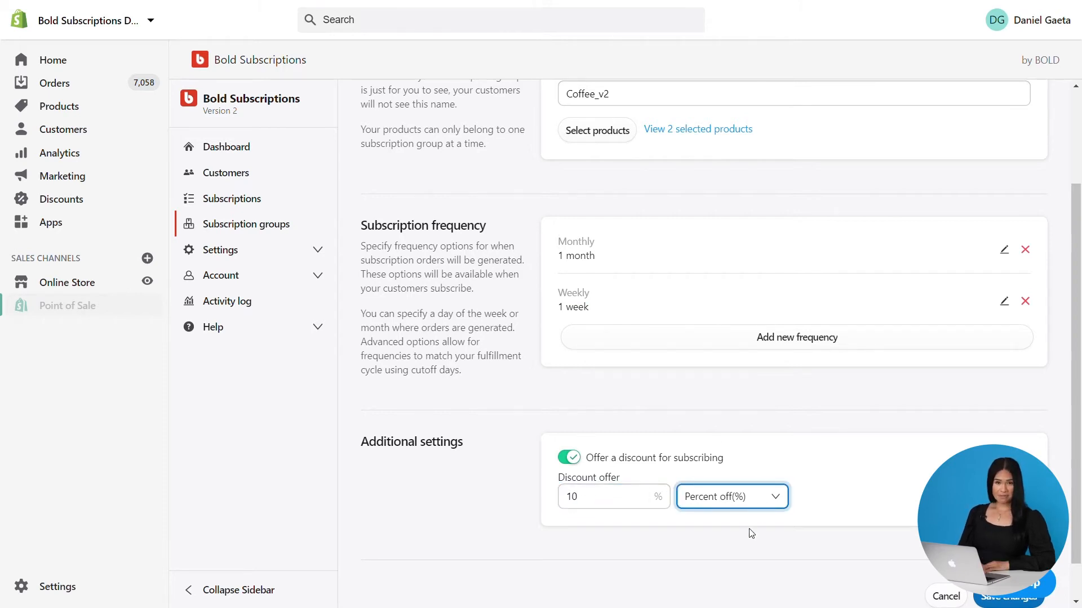
pyautogui.scroll(-1, 789, 421)
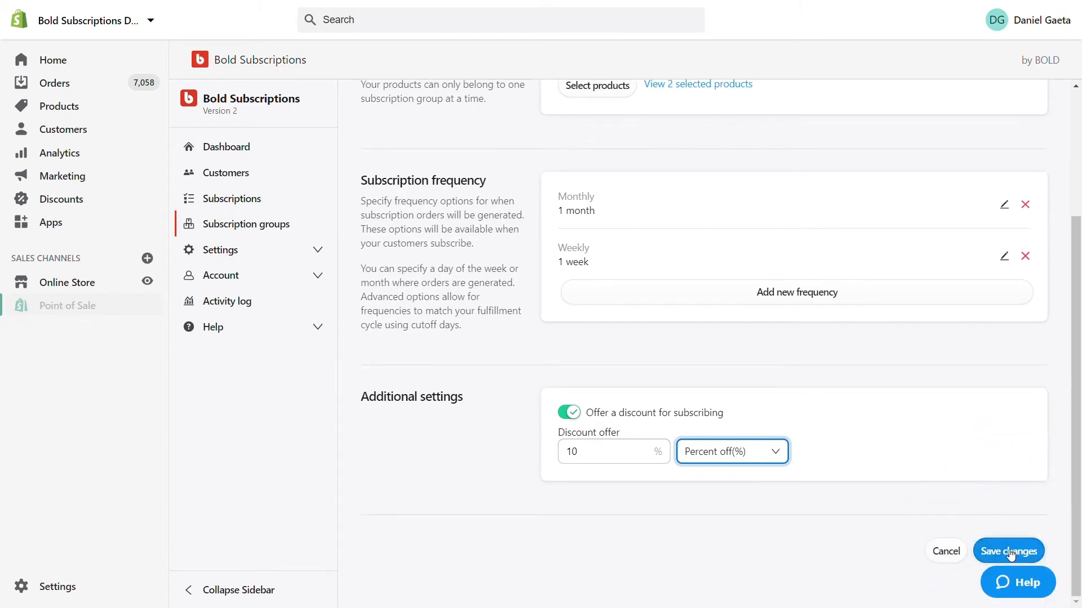
pyautogui.click(1010, 554)
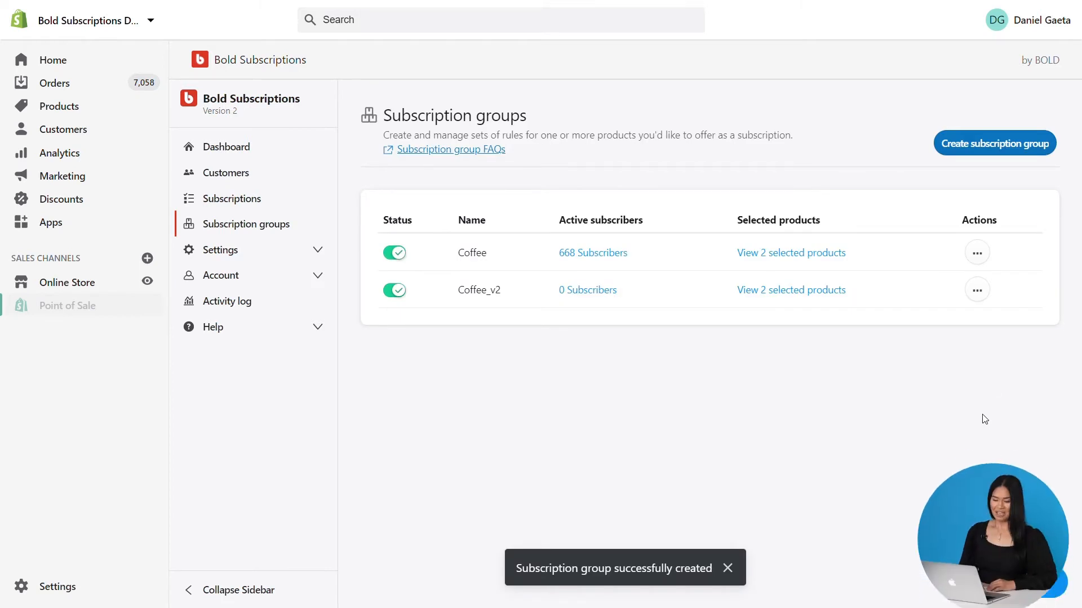
# Open the Coffee_v2 subscription group for editing
pyautogui.click(978, 292)
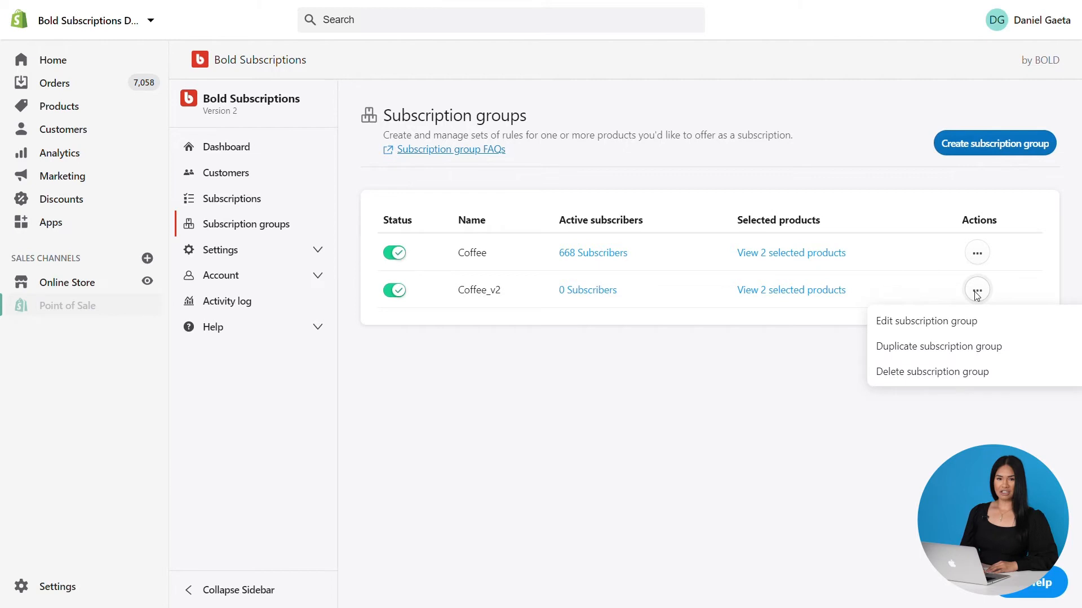
pyautogui.click(951, 326)
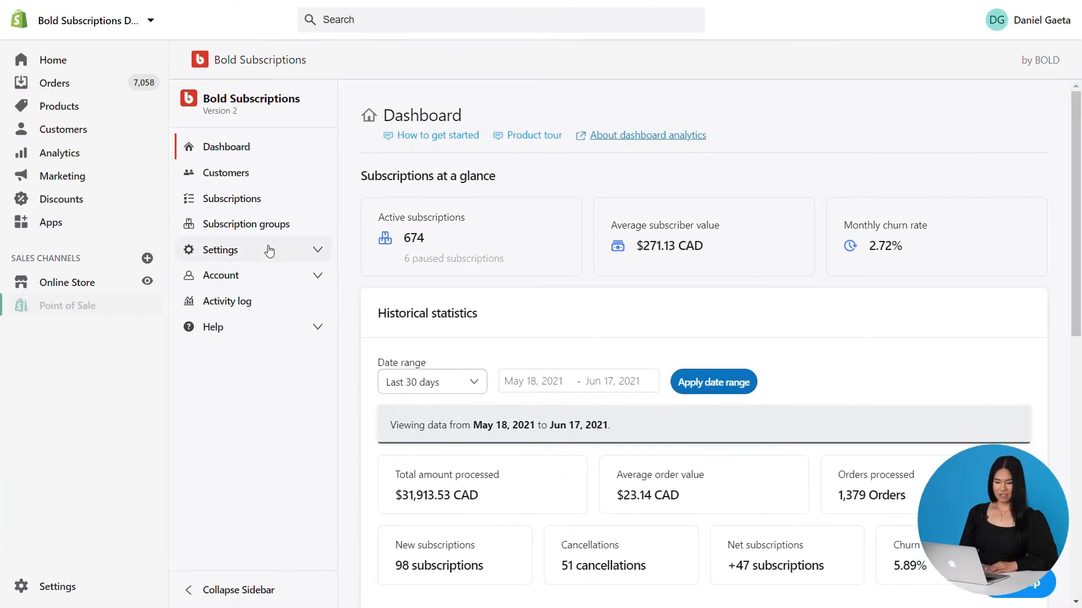
# Open the Customer portal settings and toggle the additional-order permission off and back on
pyautogui.click(269, 251)
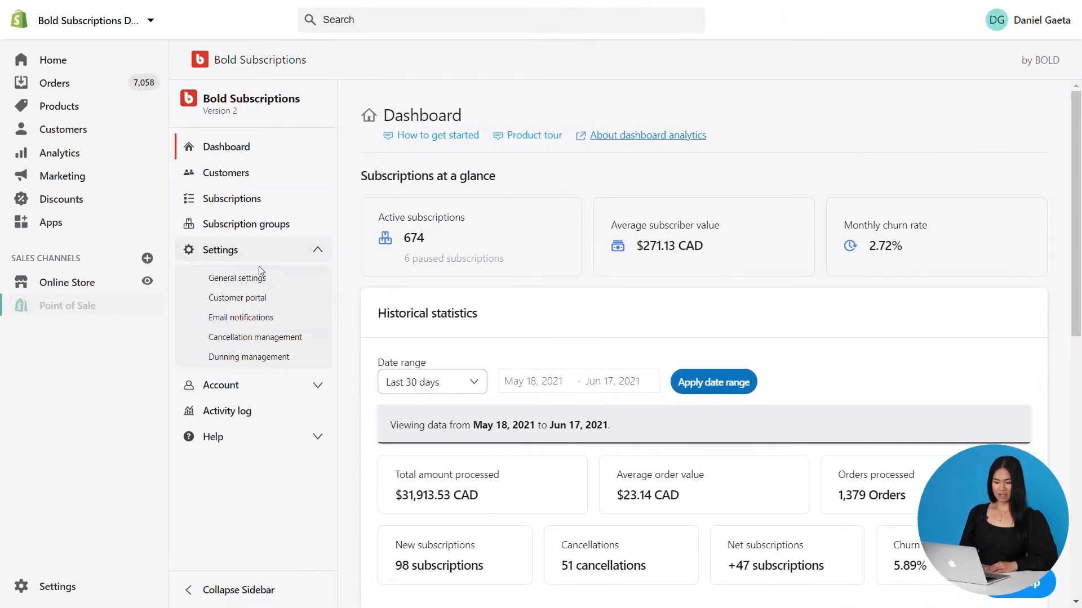
pyautogui.click(258, 306)
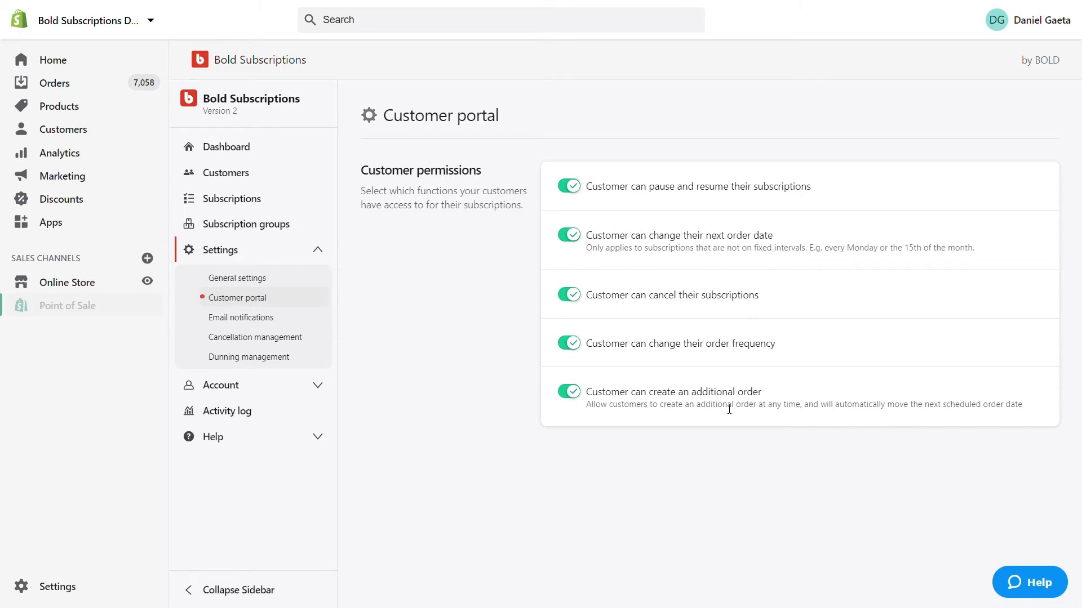
pyautogui.click(571, 393)
pyautogui.click(574, 395)
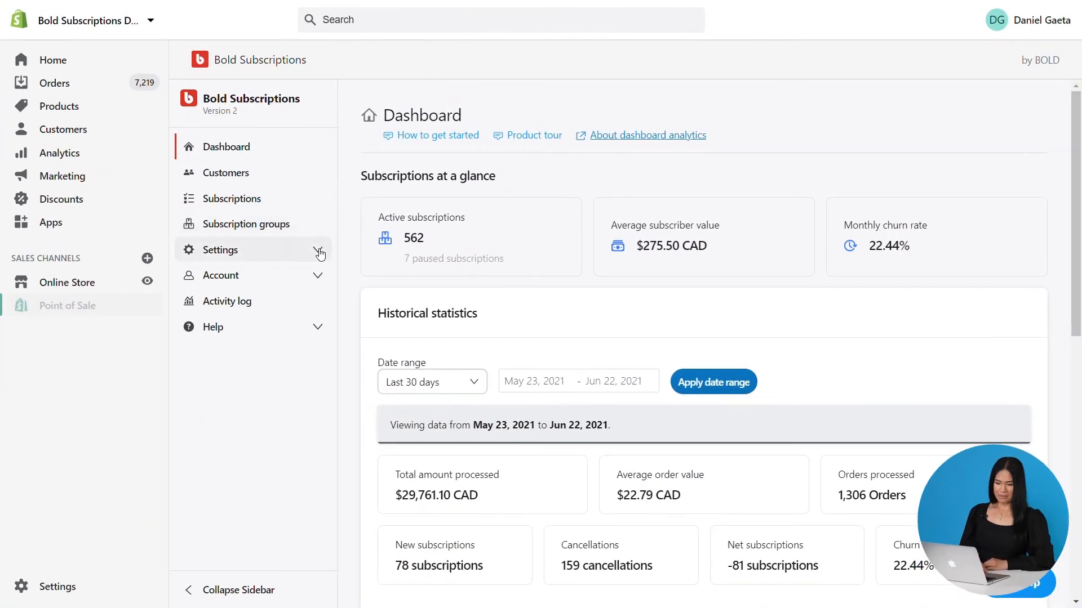
# Save the outgoing email contact settings from Email notifications and return to the notifications list
pyautogui.click(320, 253)
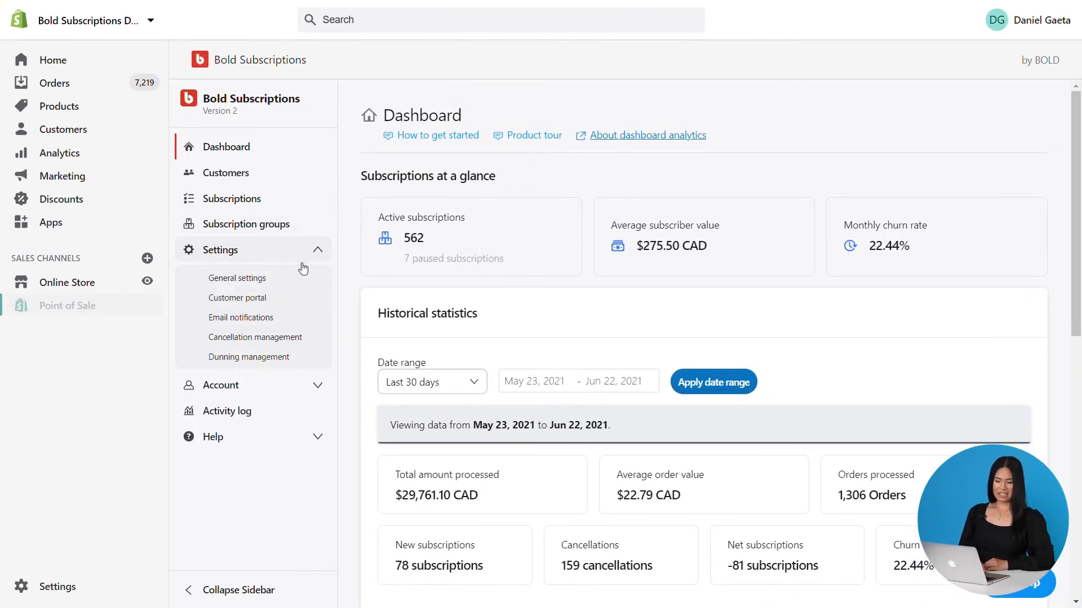
pyautogui.click(261, 320)
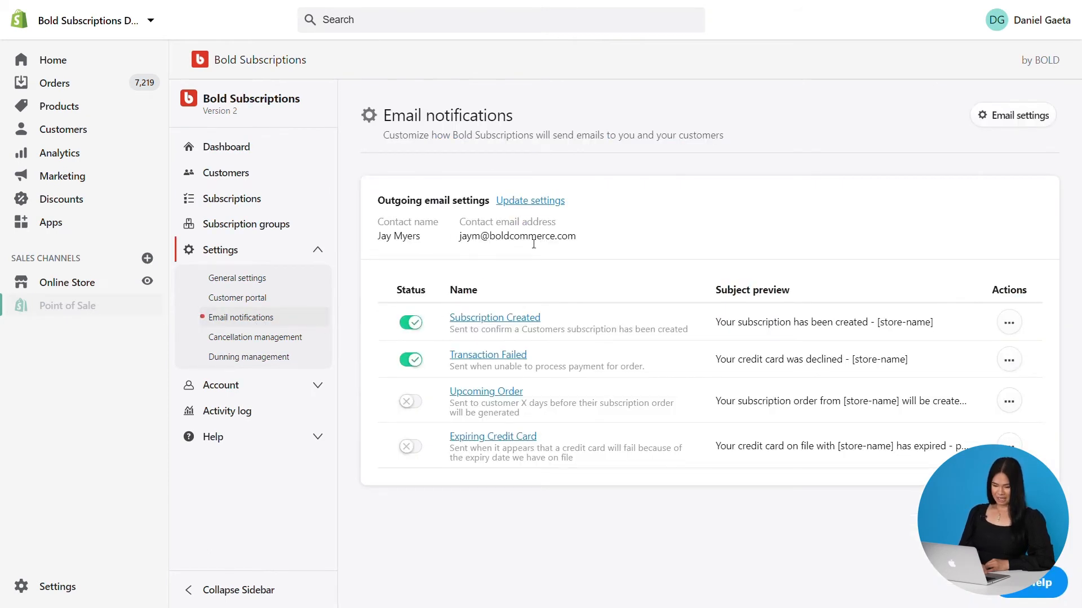
pyautogui.click(542, 202)
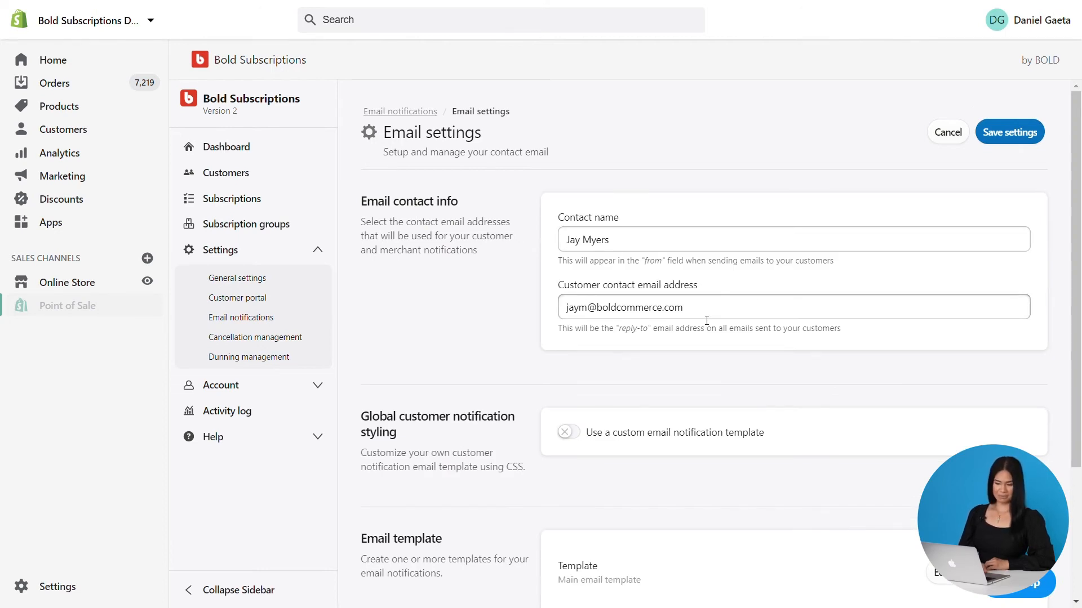
pyautogui.click(1009, 138)
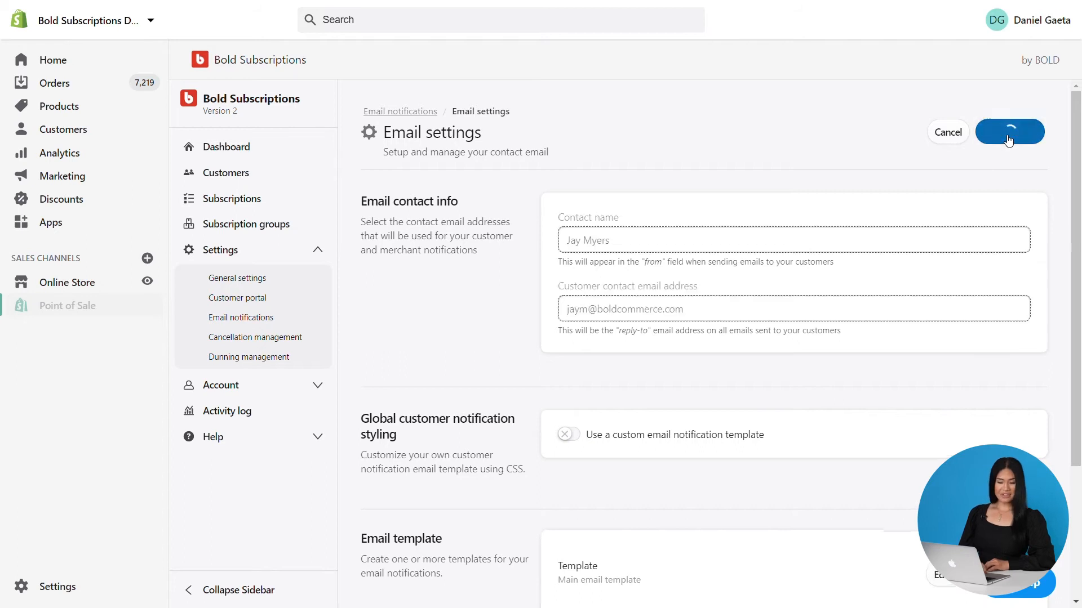
pyautogui.click(398, 111)
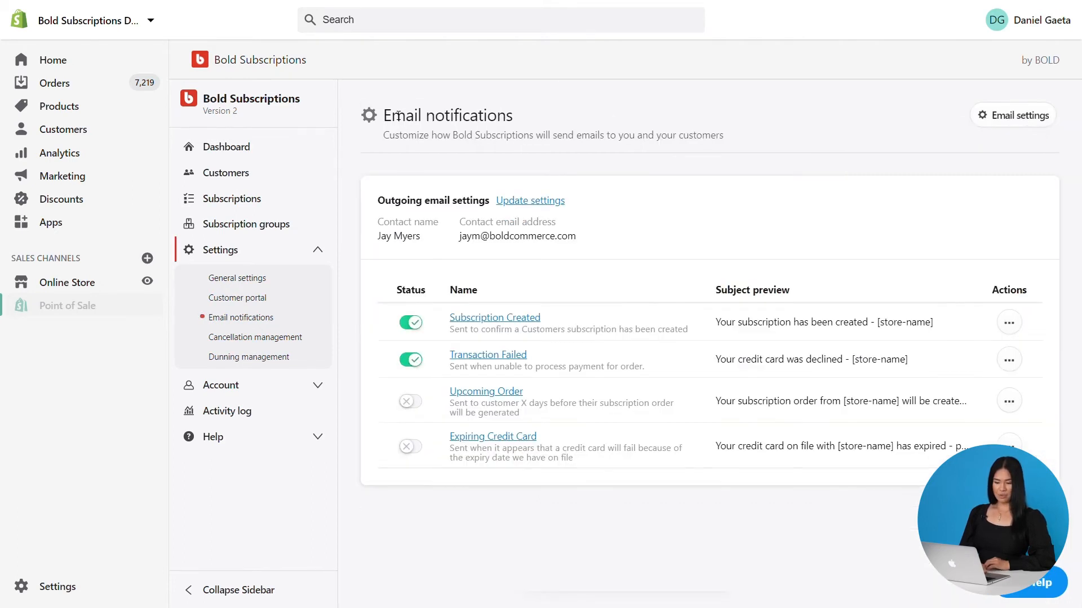
# Open the Transaction Failed email template for editing and view its source code
pyautogui.click(410, 360)
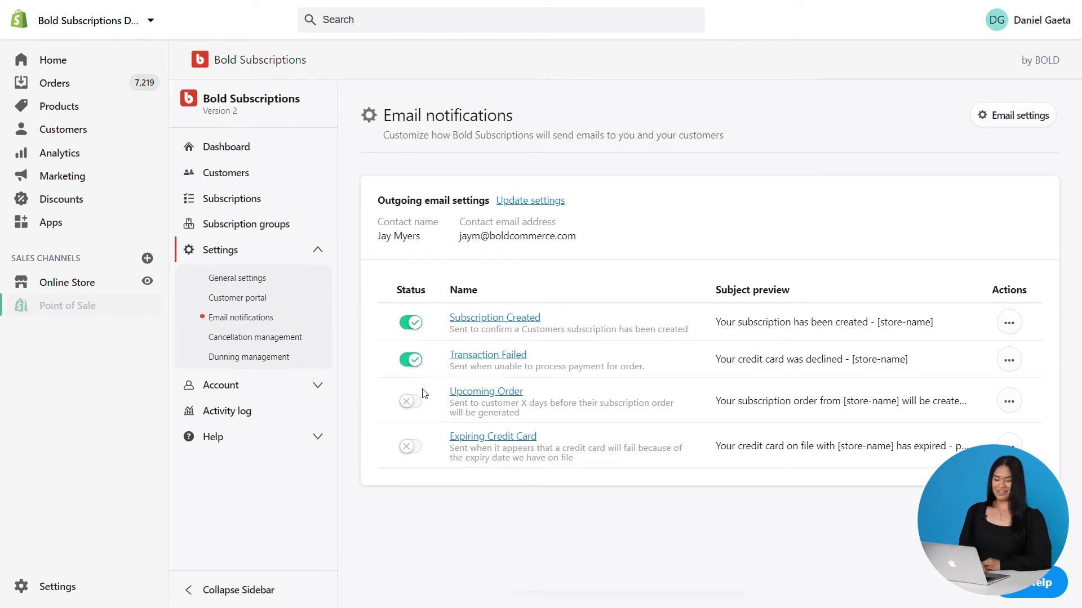
pyautogui.click(410, 402)
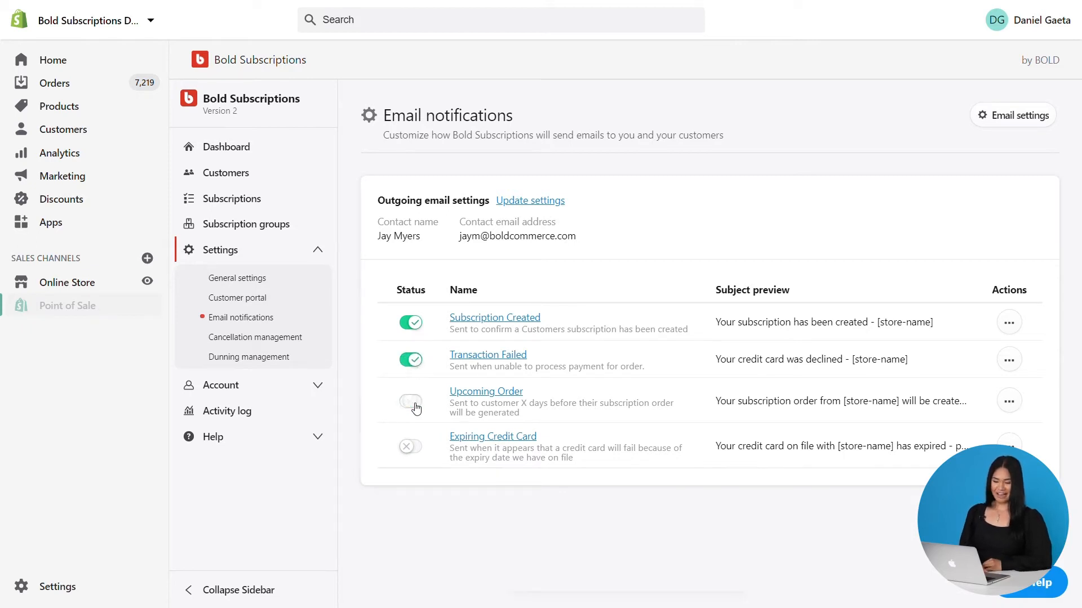
pyautogui.click(1009, 361)
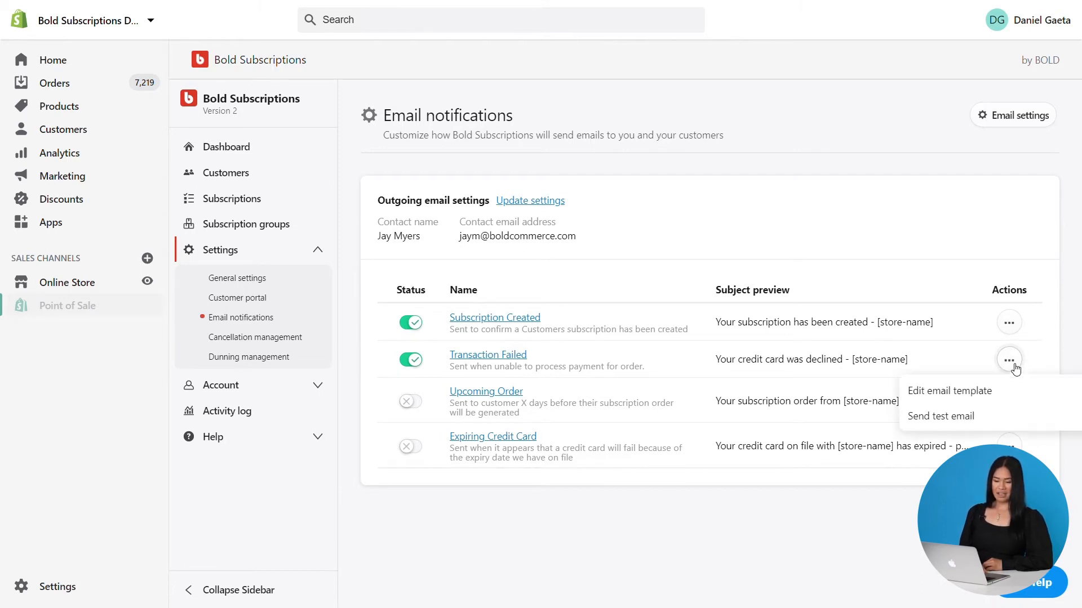
pyautogui.click(976, 398)
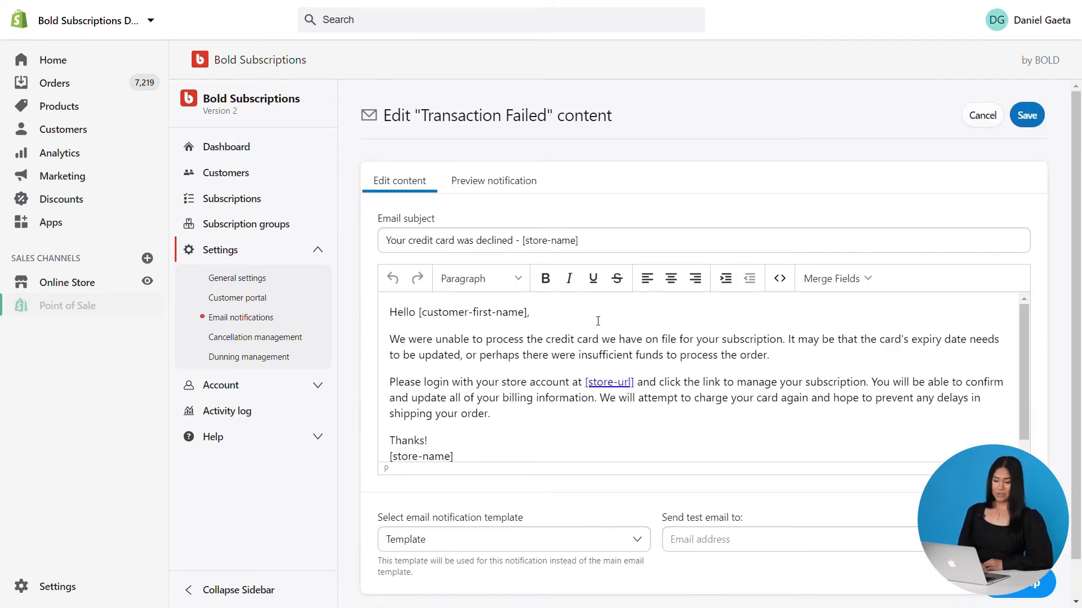
pyautogui.click(780, 279)
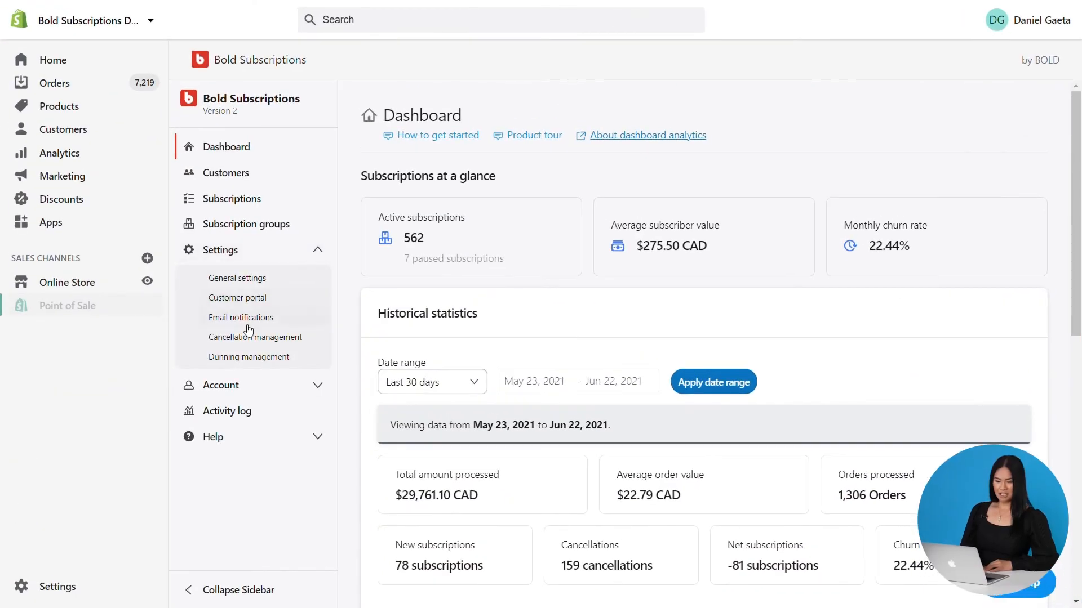
# Open Cancellation management and review the cancellation instructions text
pyautogui.click(248, 338)
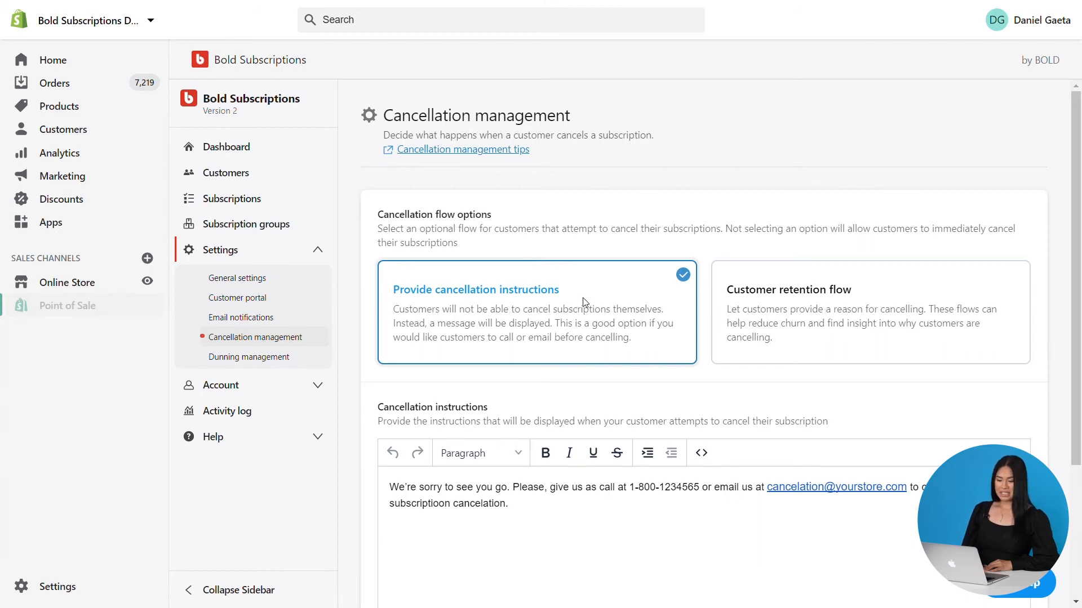
pyautogui.scroll(-3, 584, 303)
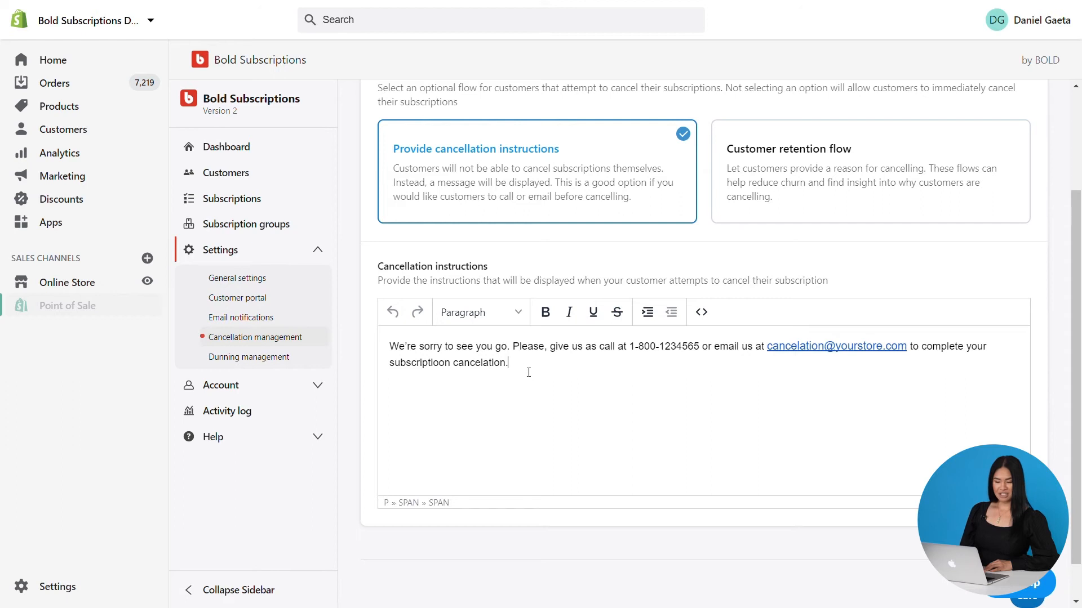
pyautogui.moveTo(528, 370); pyautogui.dragTo(352, 347)
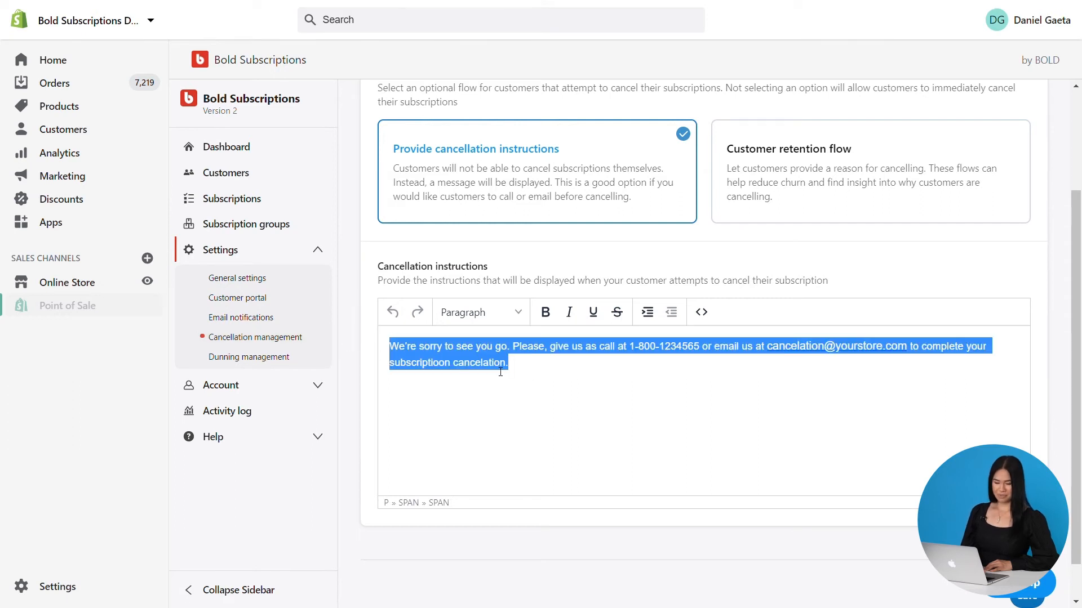
pyautogui.click(481, 365)
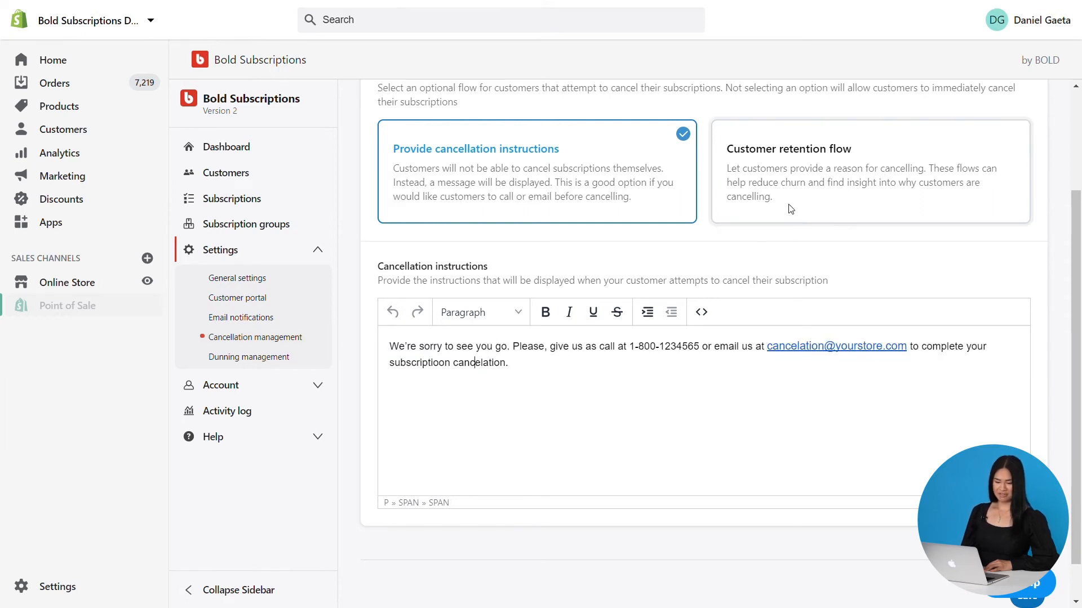
# Switch the cancellation flow option to Customer retention flow
pyautogui.scroll(3, 805, 312)
pyautogui.click(808, 313)
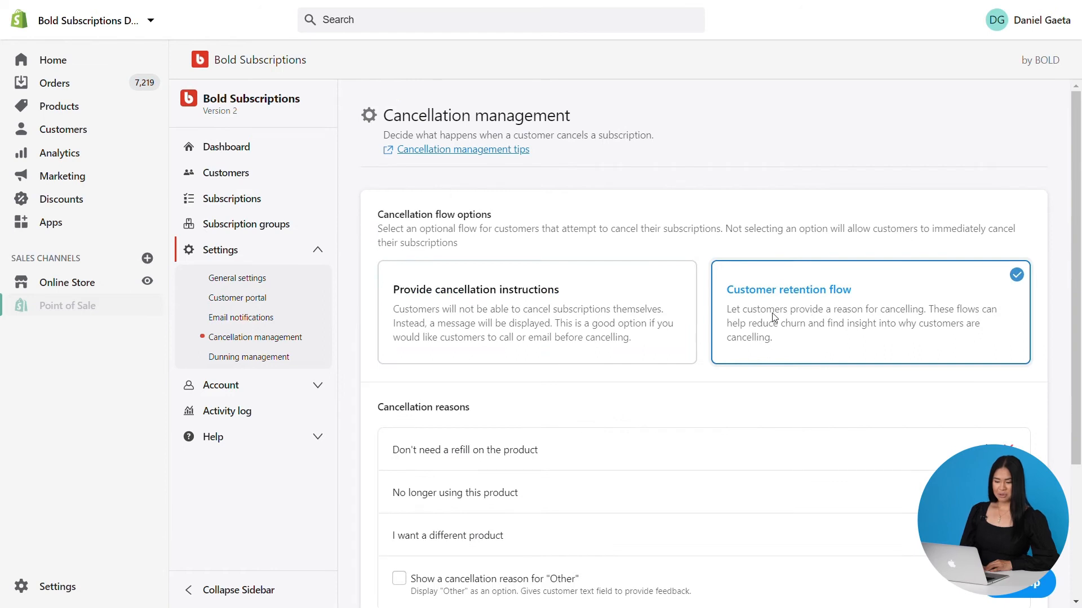
pyautogui.scroll(-2, 796, 317)
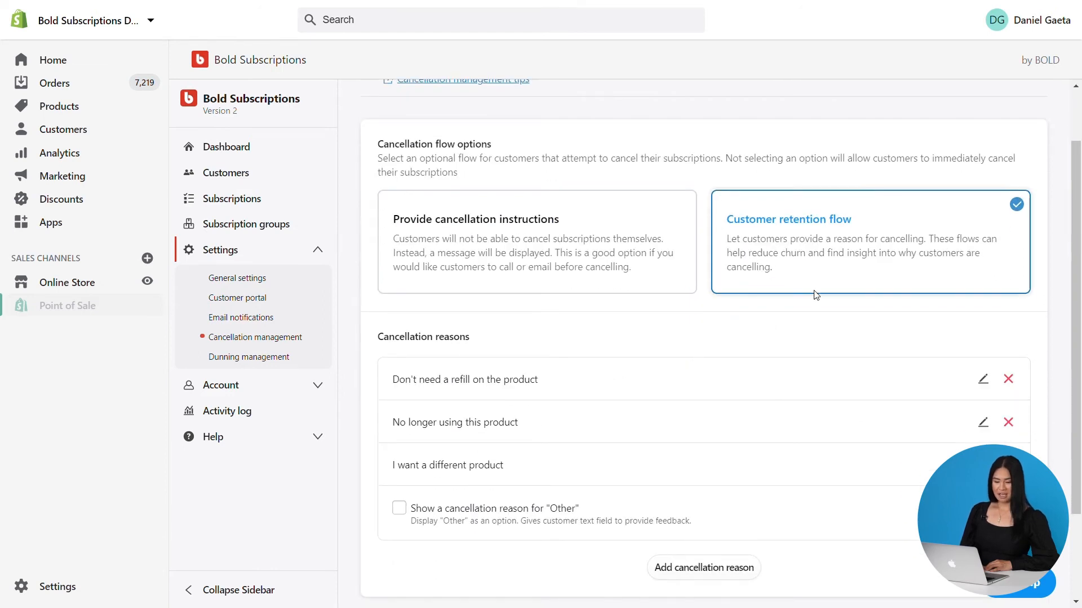
pyautogui.scroll(-3, 614, 355)
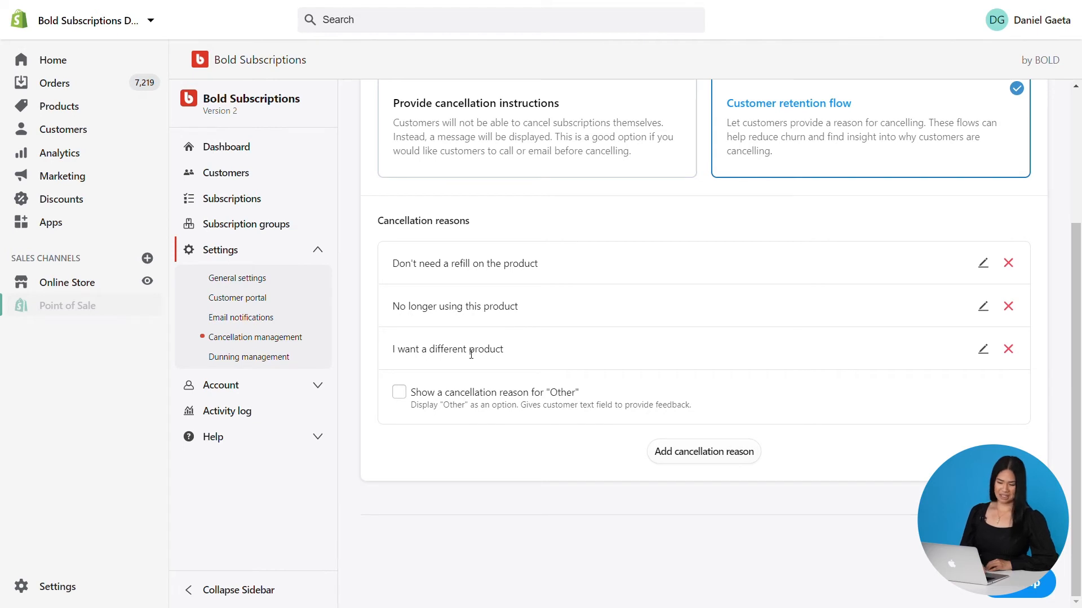
# Add a new cancellation reason "Cost is too high"
pyautogui.click(704, 458)
pyautogui.click(587, 518)
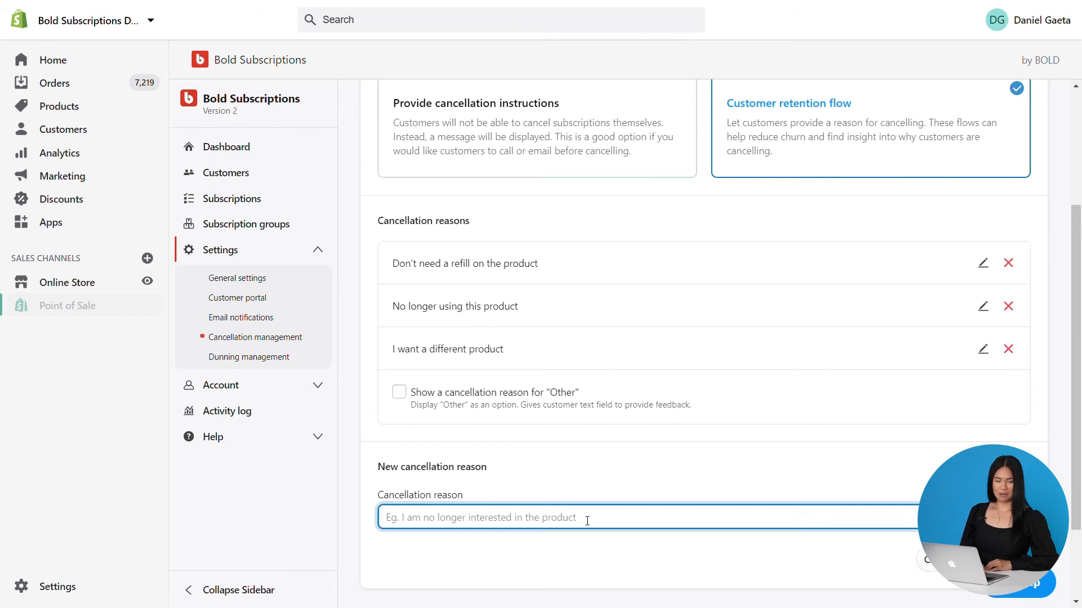
pyautogui.write('Cost is too high')
pyautogui.click(980, 564)
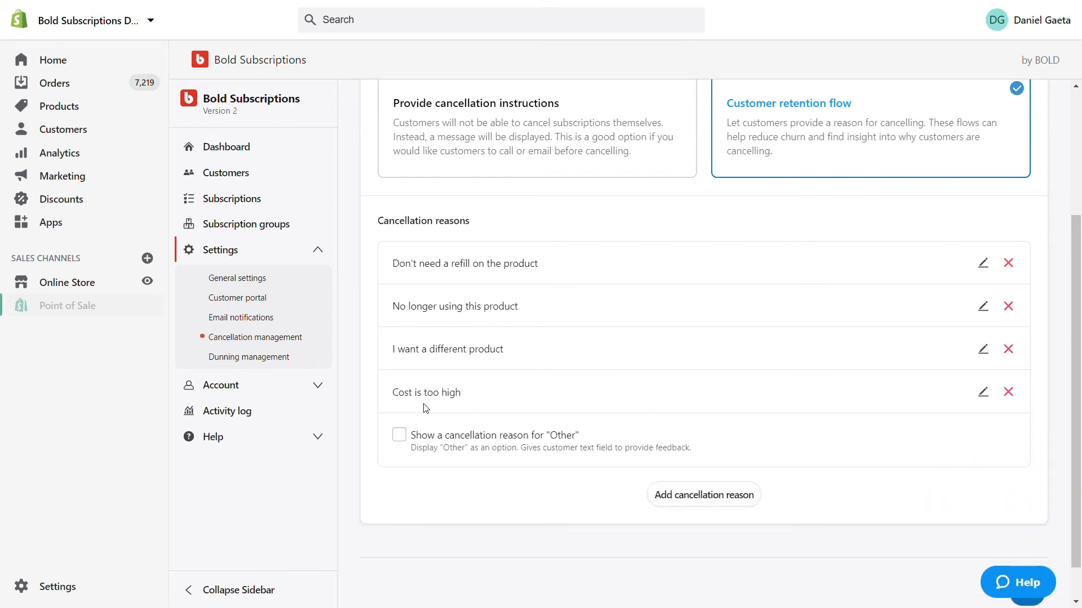
# Enable showing a cancellation reason for "Other" and save the cancellation settings
pyautogui.click(405, 438)
pyautogui.scroll(-1, 981, 536)
pyautogui.click(1027, 552)
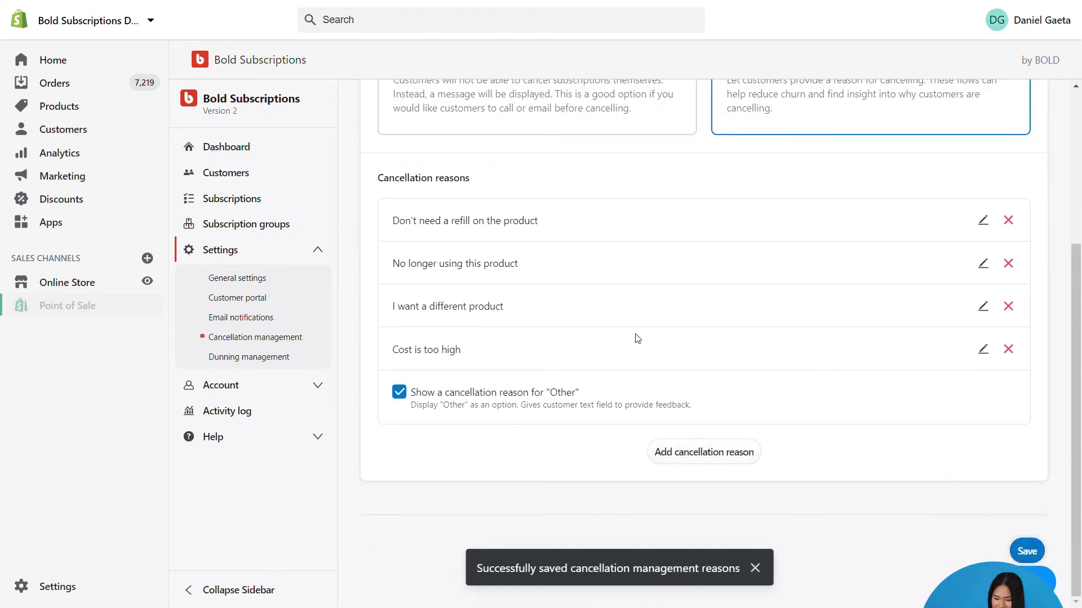
pyautogui.scroll(4, 634, 338)
pyautogui.scroll(-1, 766, 299)
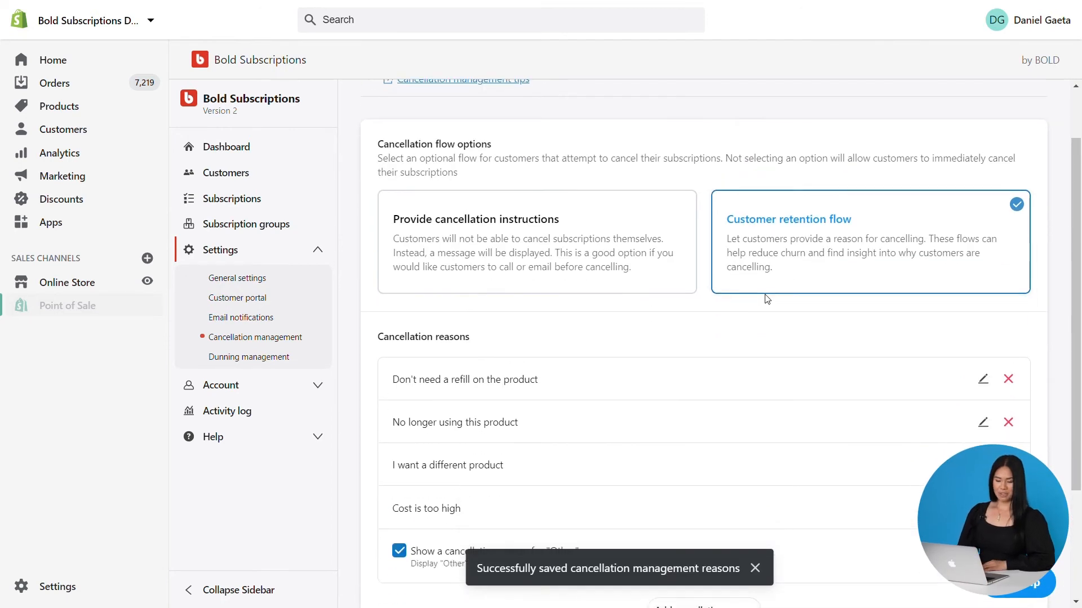
pyautogui.click(795, 252)
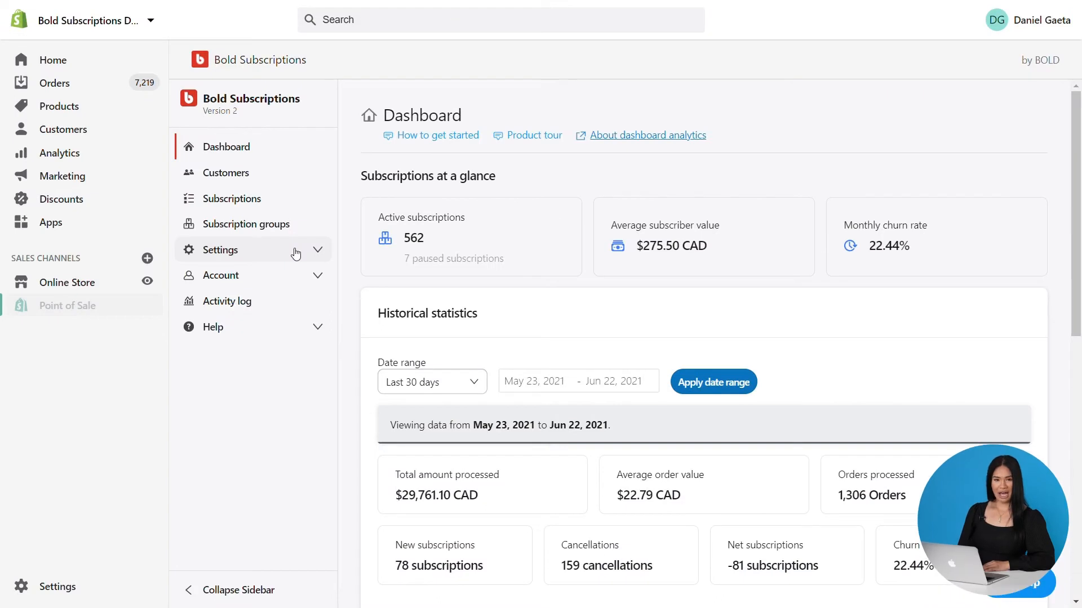
# Open Dunning management and set retry attempts to 15 attempts and days before retrying to 15 days
pyautogui.click(296, 254)
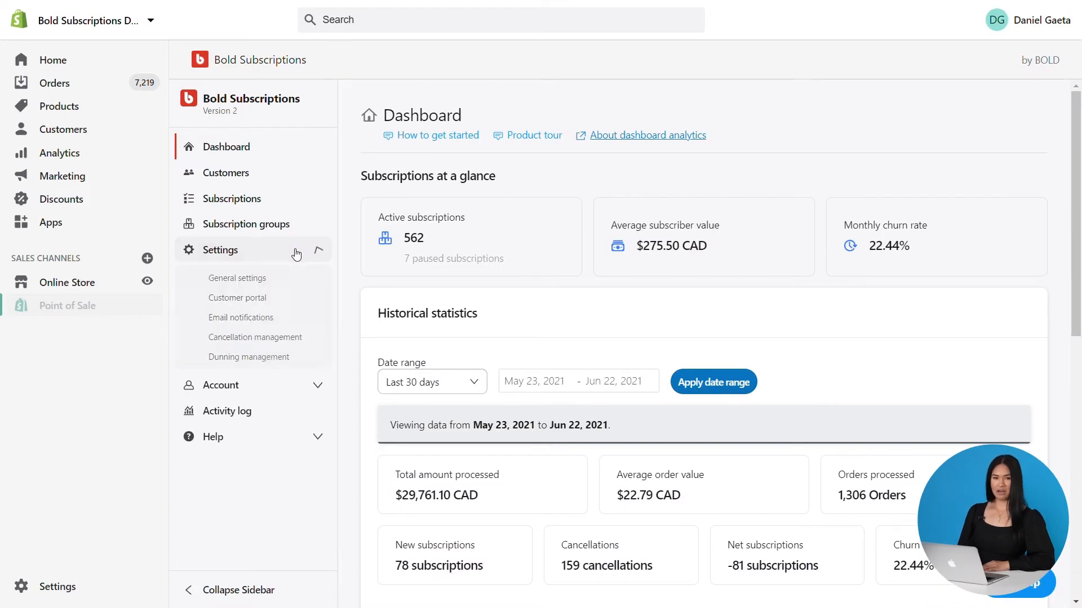
pyautogui.click(269, 360)
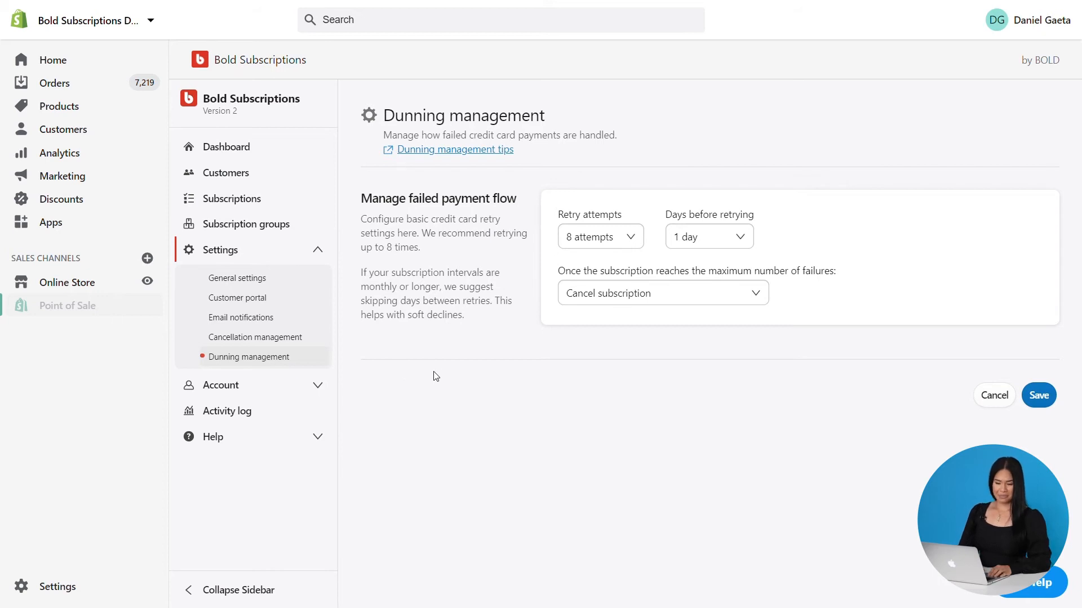
pyautogui.click(638, 238)
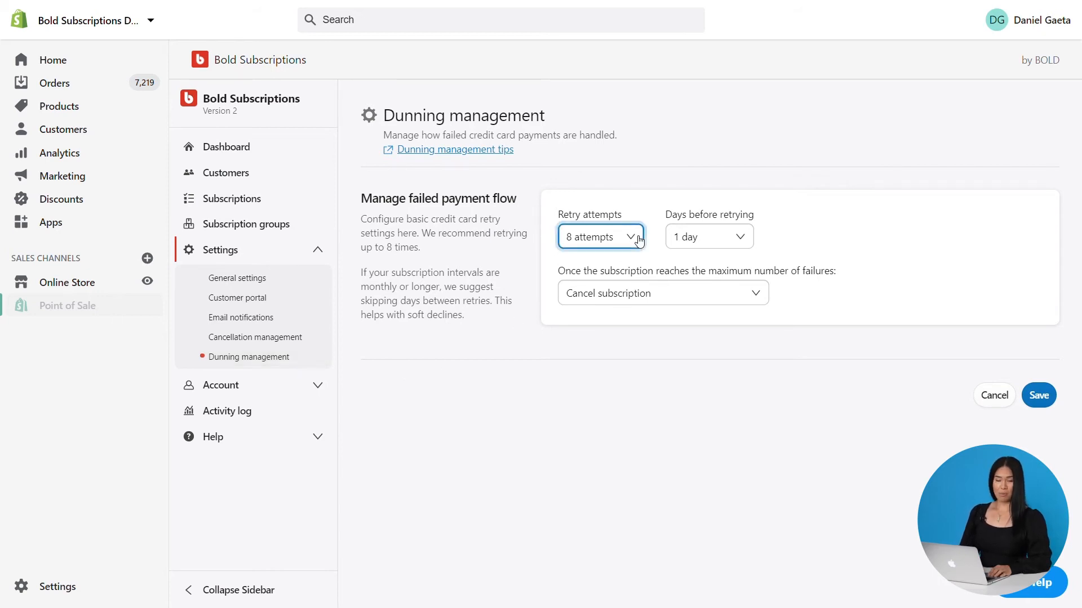
pyautogui.click(600, 262)
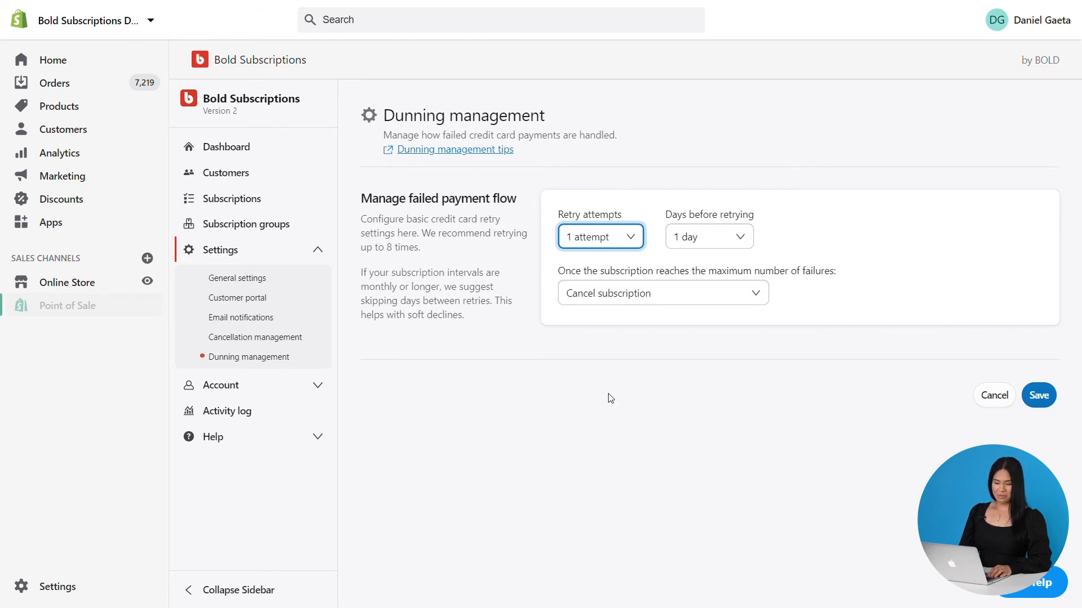
pyautogui.click(597, 460)
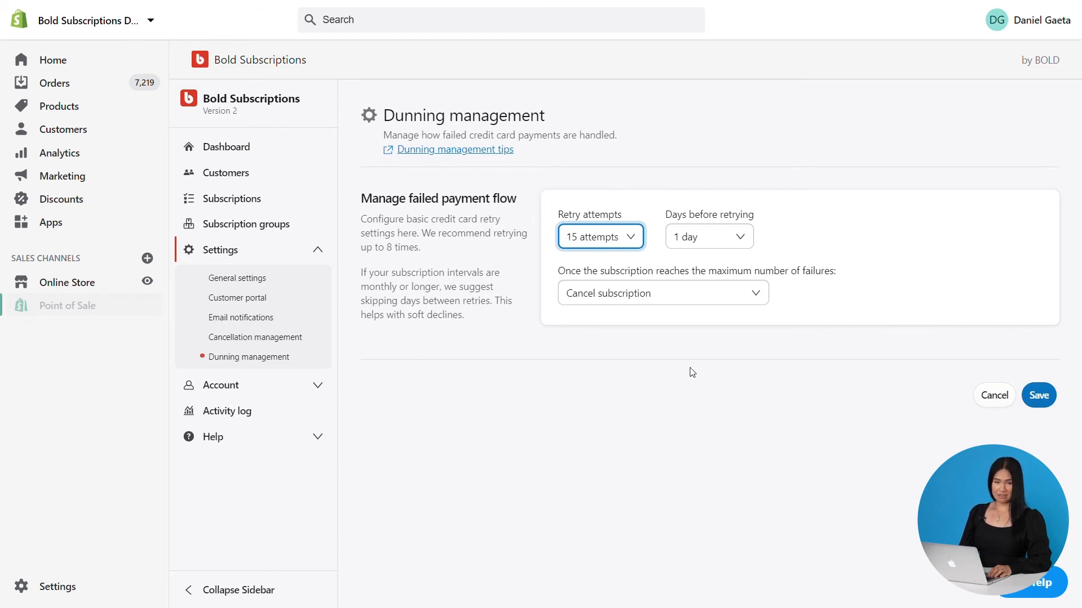
pyautogui.click(738, 238)
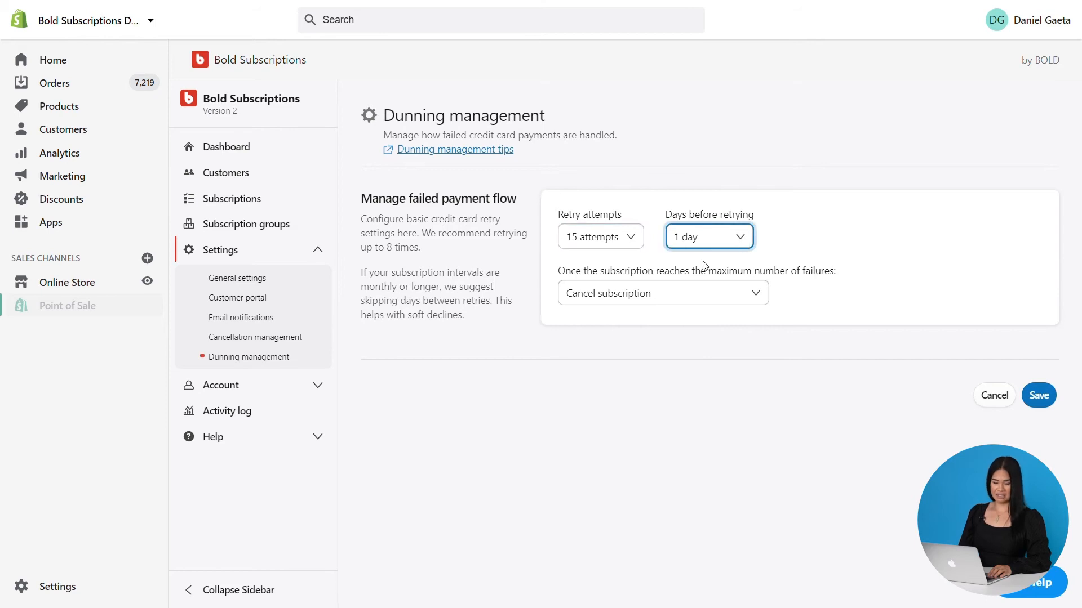
pyautogui.click(692, 458)
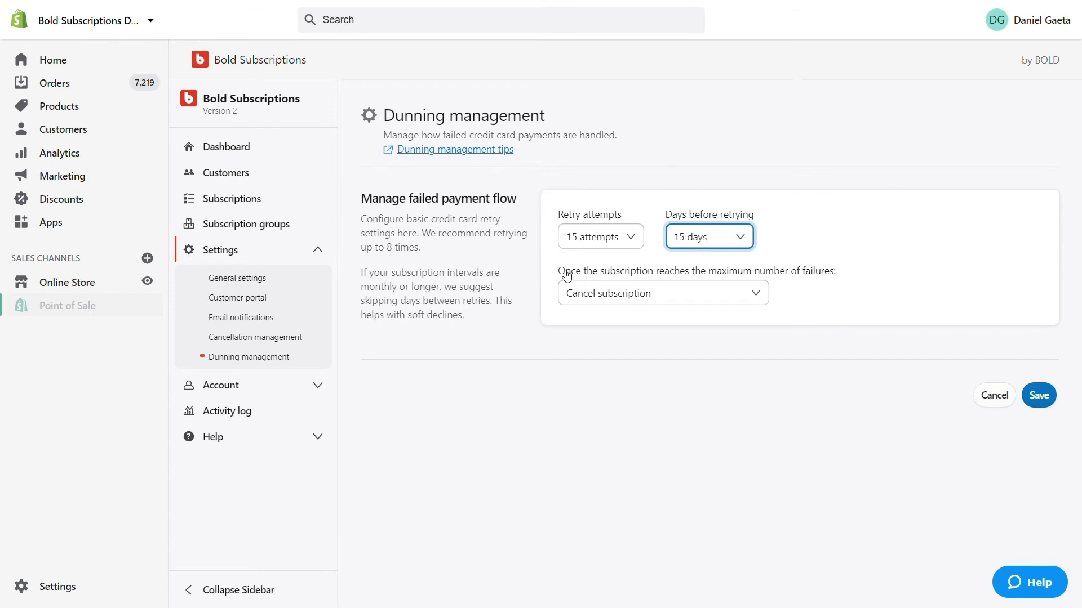
# Review the action taken once the subscription reaches the maximum number of failures
pyautogui.moveTo(560, 276); pyautogui.dragTo(842, 279)
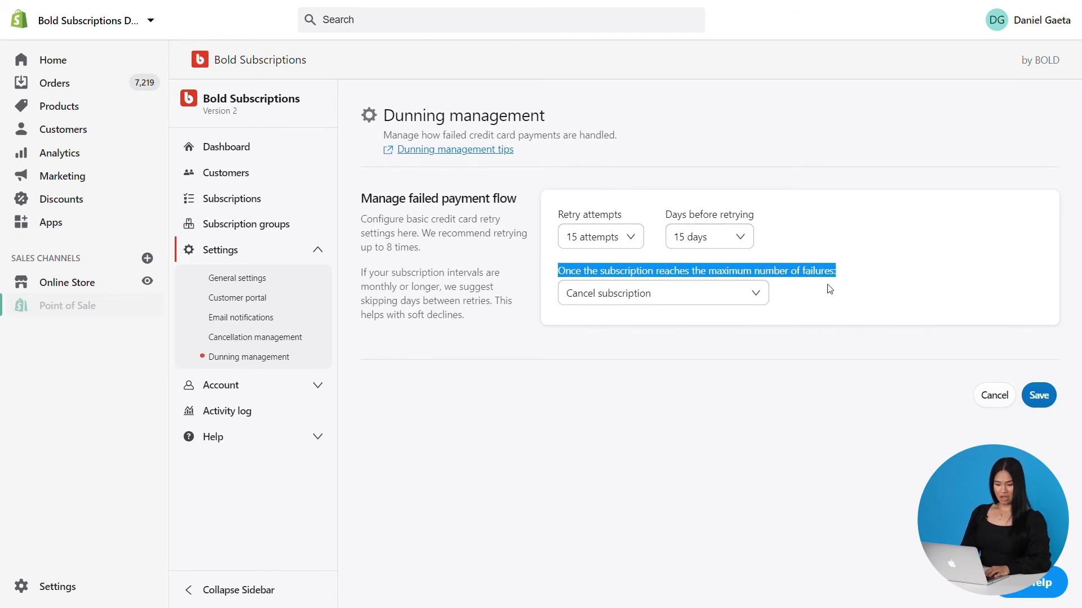
pyautogui.click(713, 273)
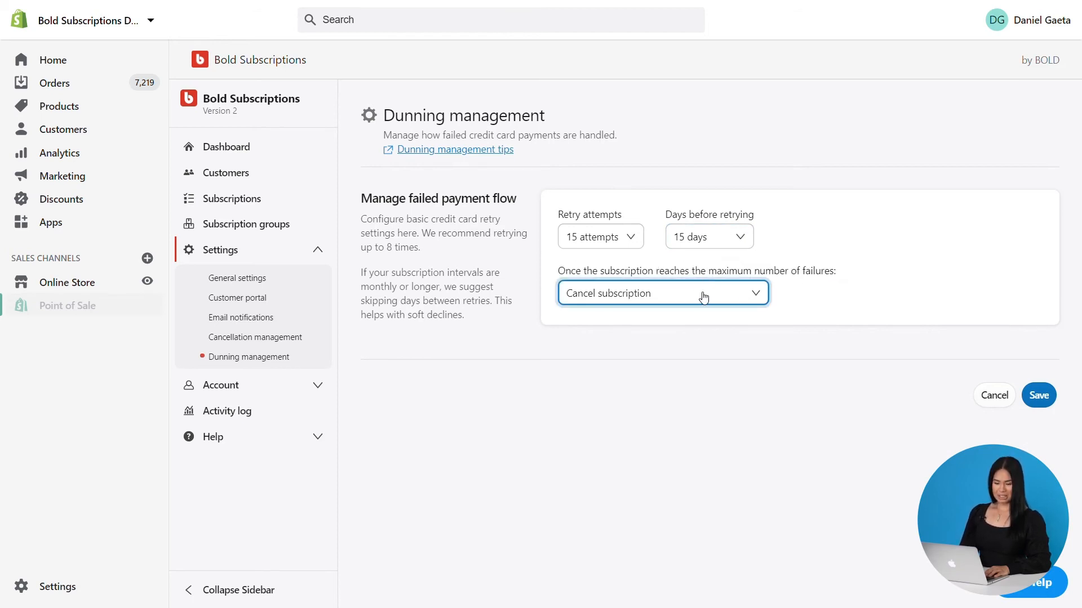
pyautogui.click(700, 330)
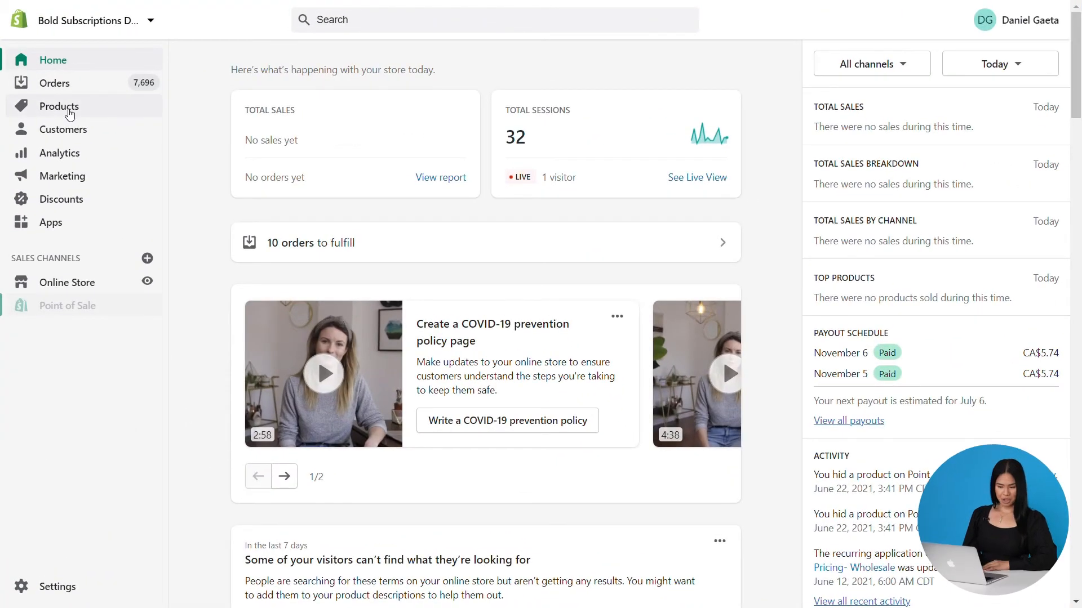
# Make the BOLD Morning Brew product purchasable only as a subscription and save it
pyautogui.click(69, 111)
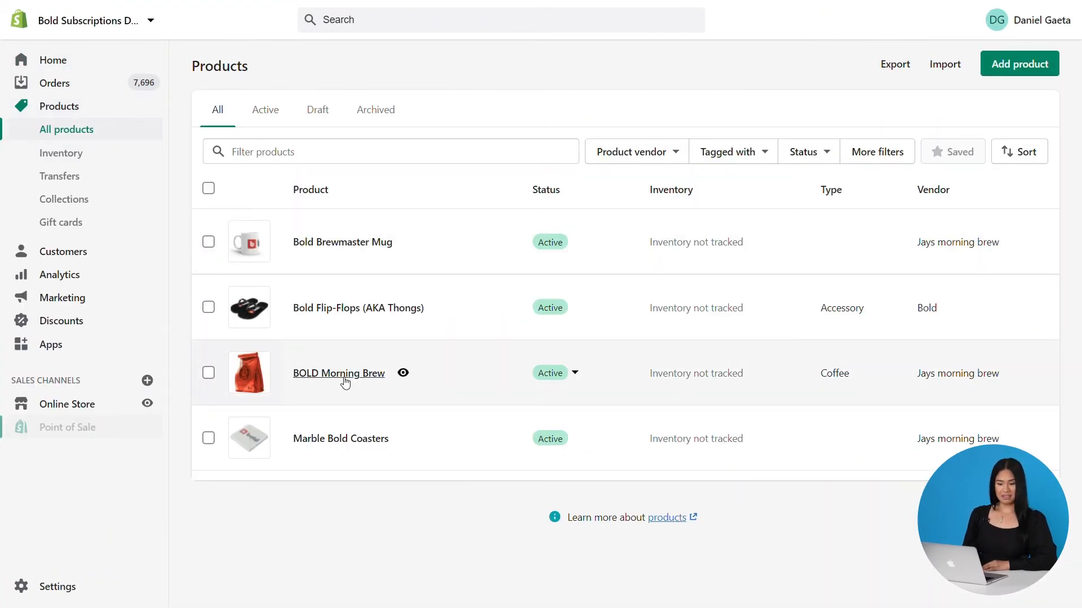
pyautogui.click(345, 382)
pyautogui.scroll(-10, 429, 348)
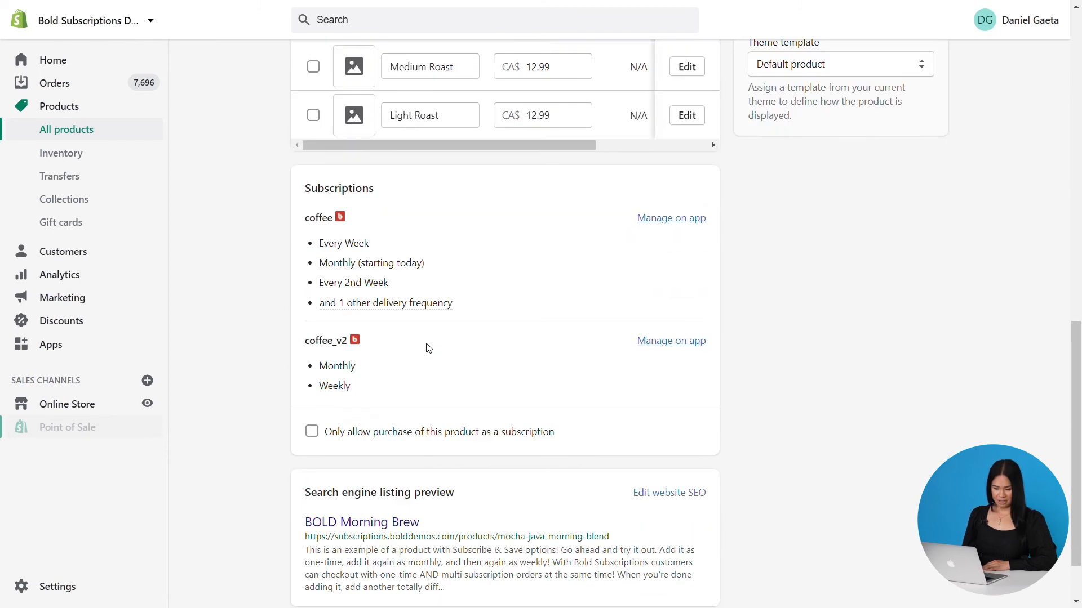
pyautogui.scroll(-2, 428, 347)
pyautogui.click(311, 357)
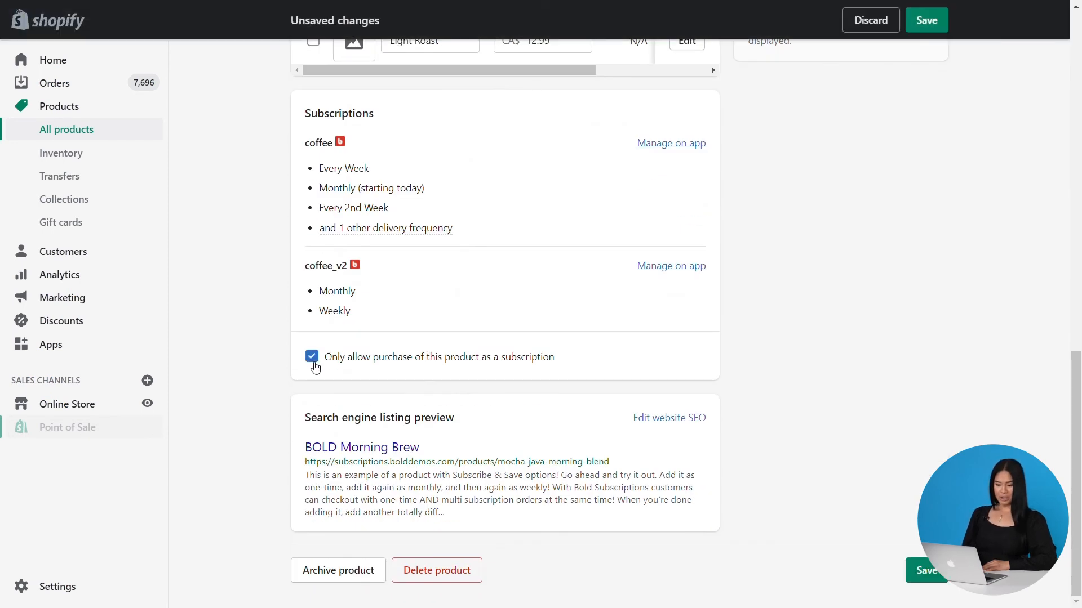
pyautogui.click(929, 23)
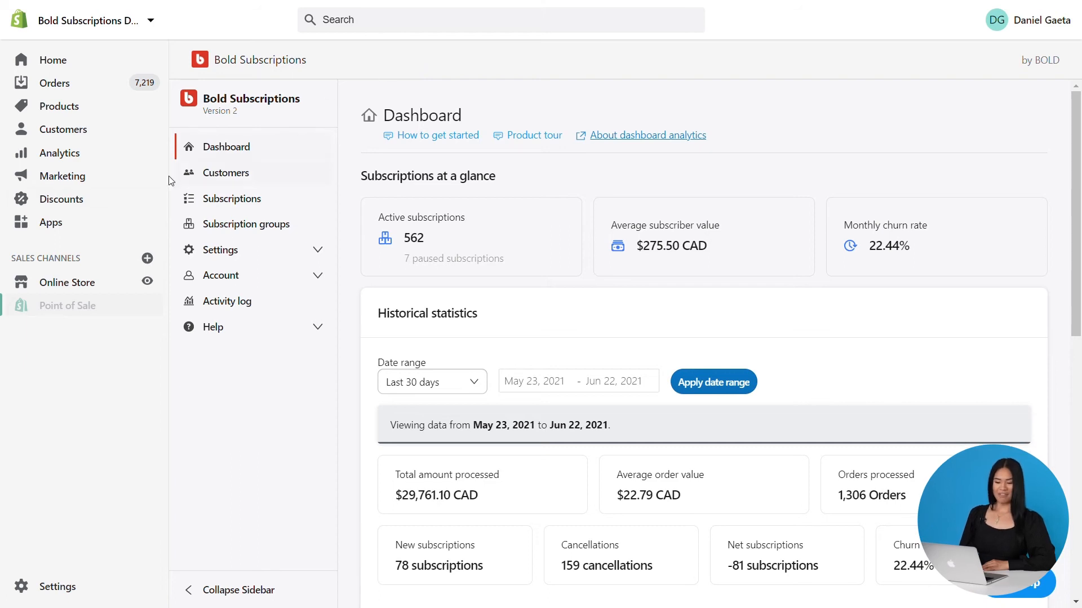
# Start creating a new discount code named SAVE10
pyautogui.click(79, 206)
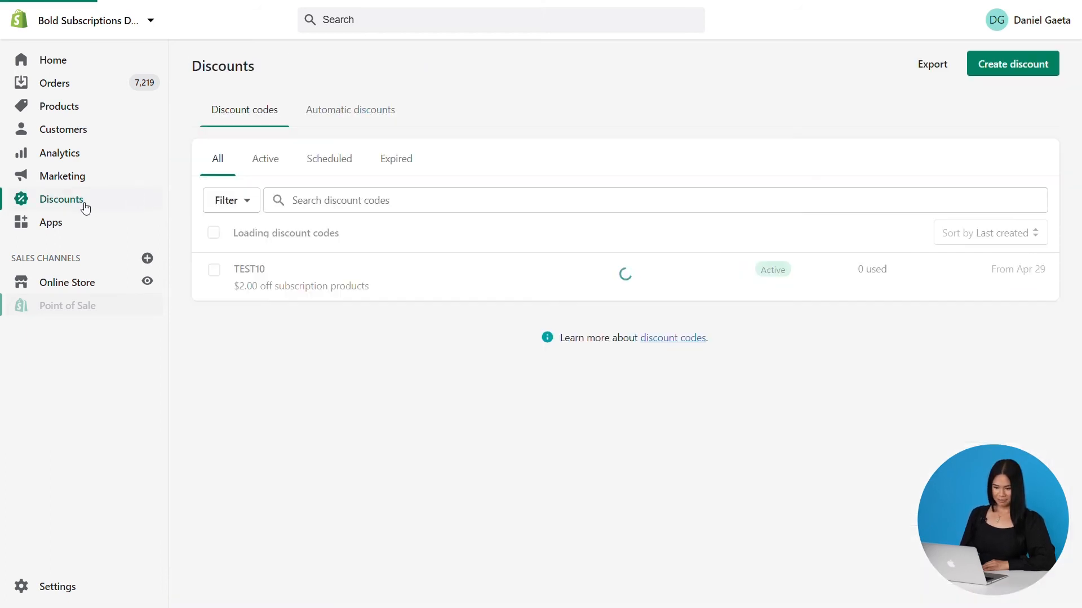
pyautogui.click(1012, 63)
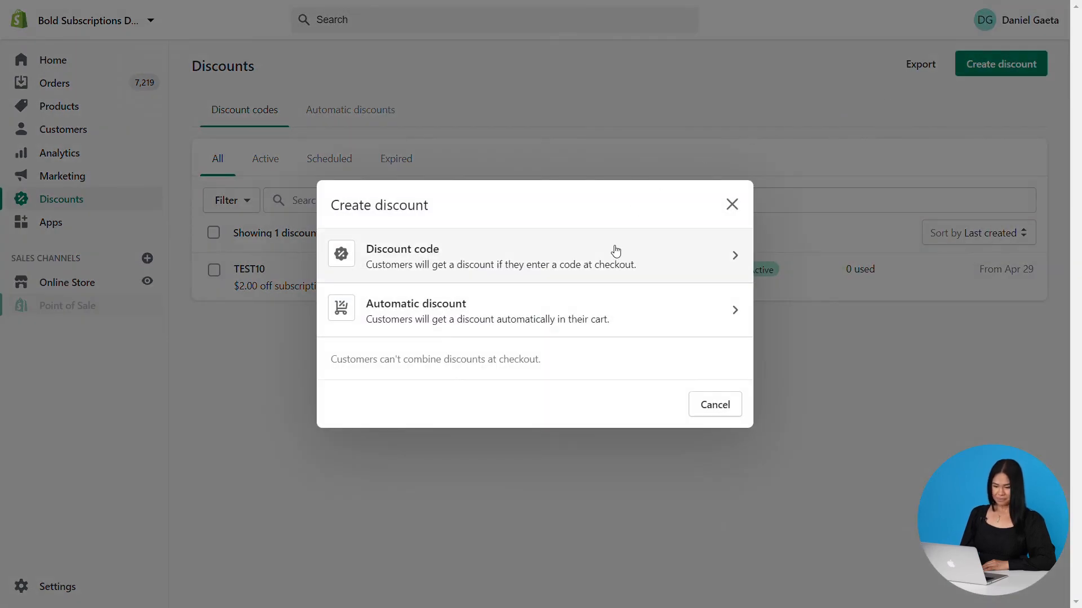
pyautogui.click(614, 254)
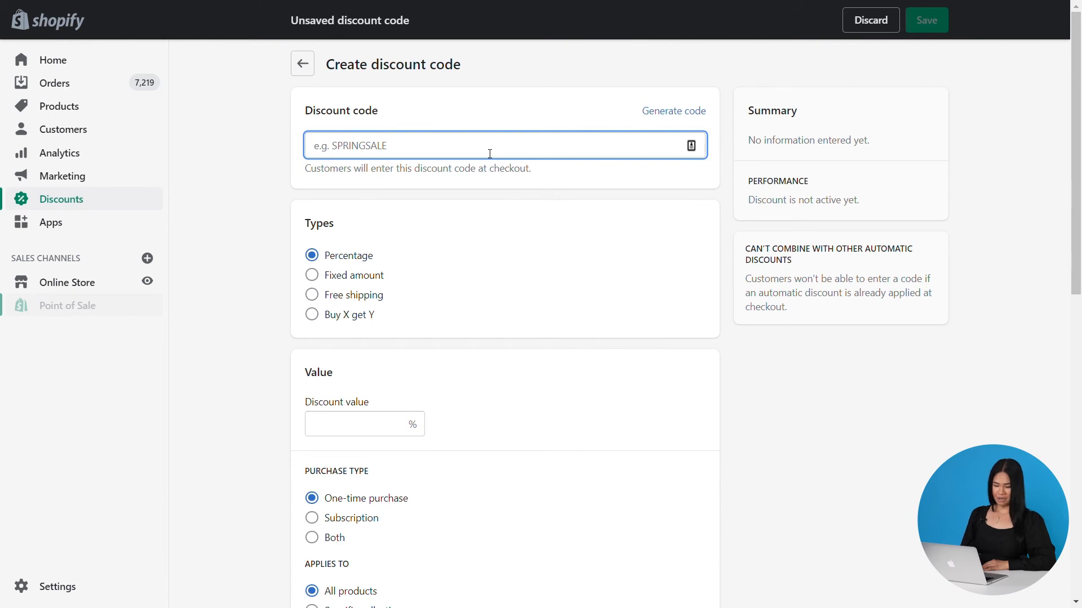
pyautogui.write('SAVE10')
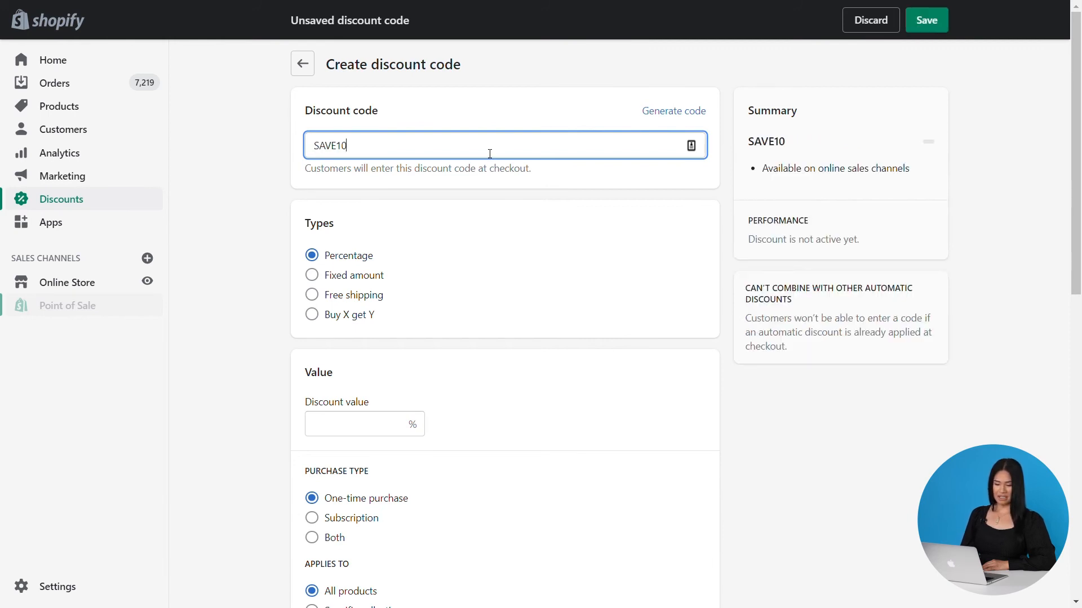
# Set the discount type to Percentage with a discount value of 10%
pyautogui.click(316, 276)
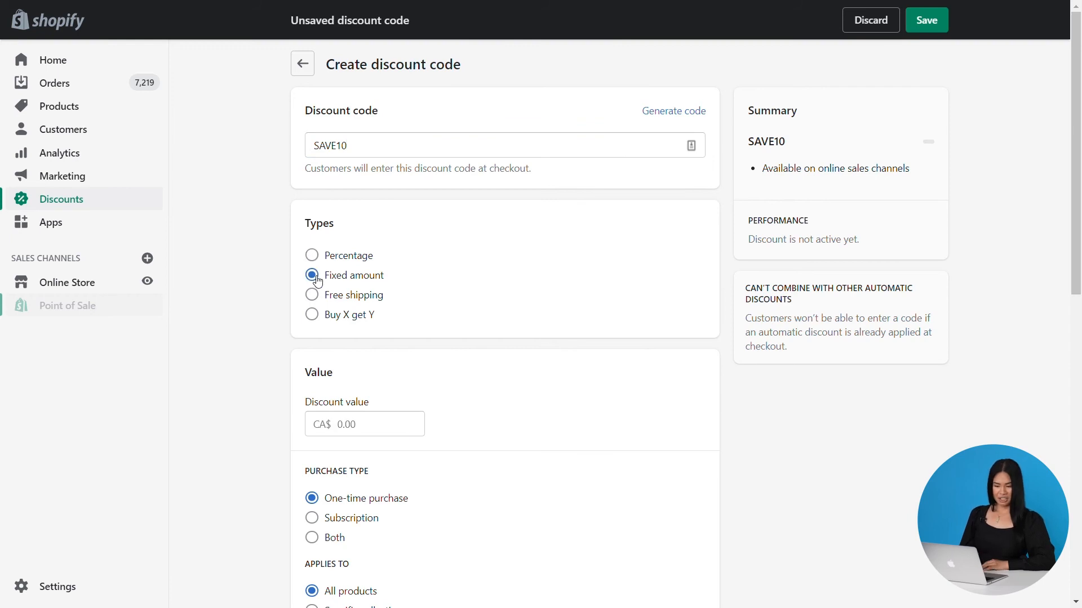
pyautogui.click(314, 298)
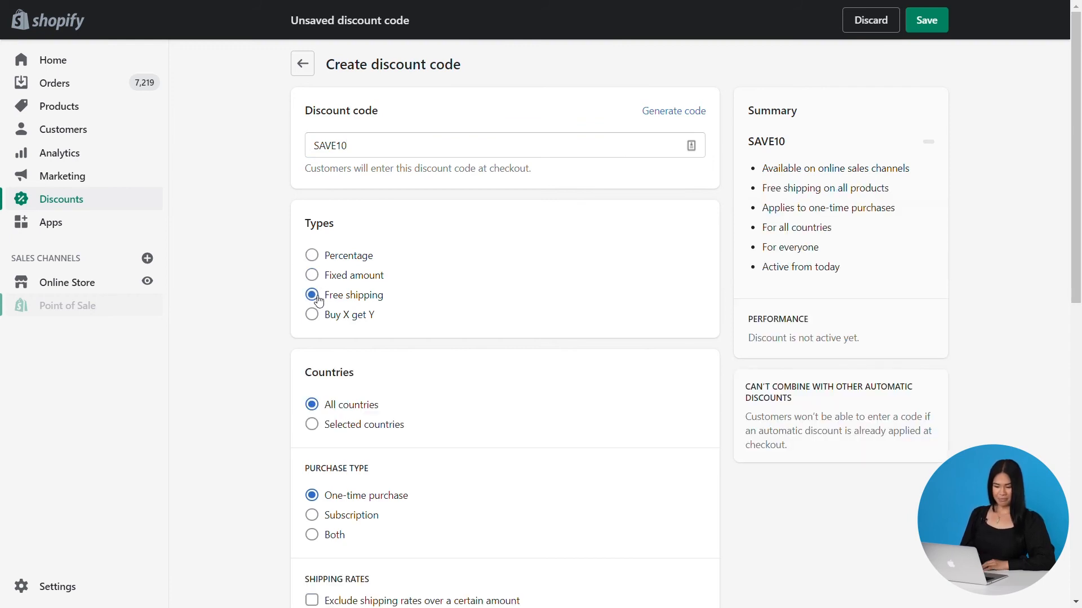
pyautogui.click(317, 260)
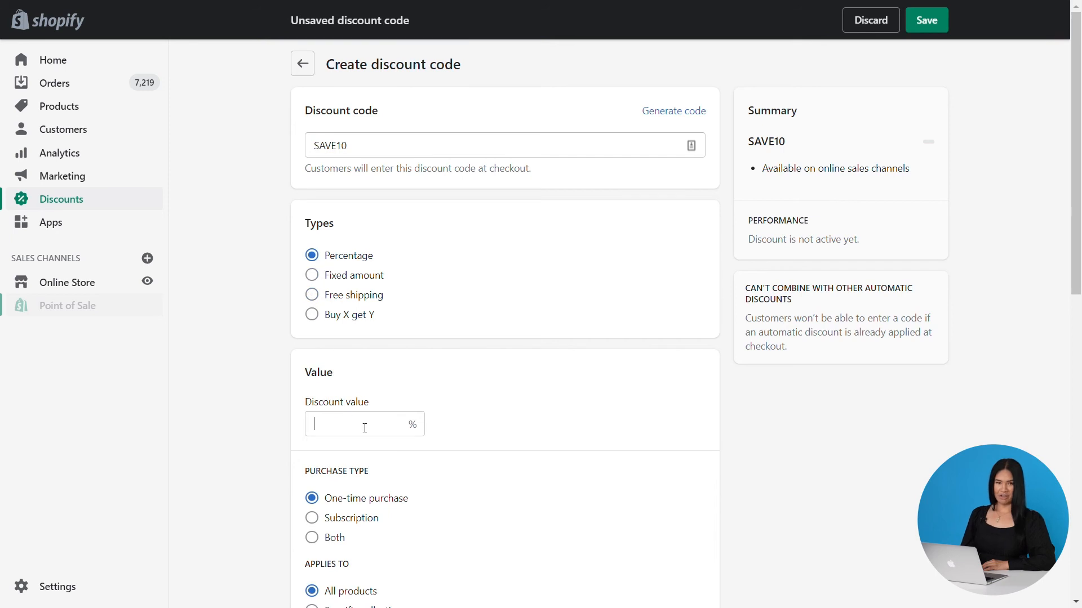
pyautogui.write('10')
# Set the discount's purchase type to Subscription
pyautogui.scroll(-4, 536, 397)
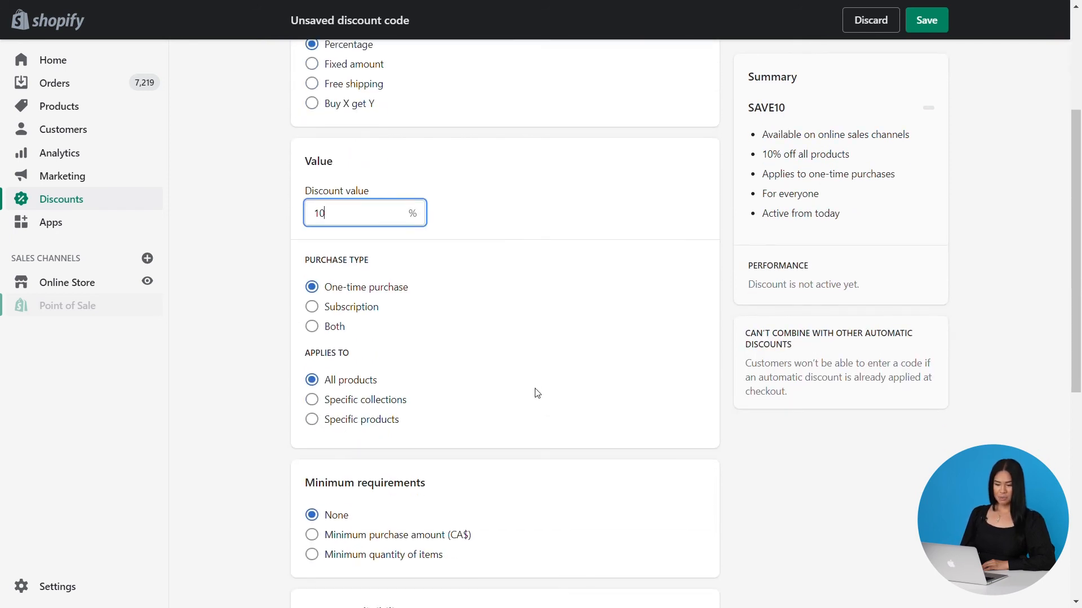
pyautogui.scroll(-1, 536, 361)
pyautogui.click(312, 237)
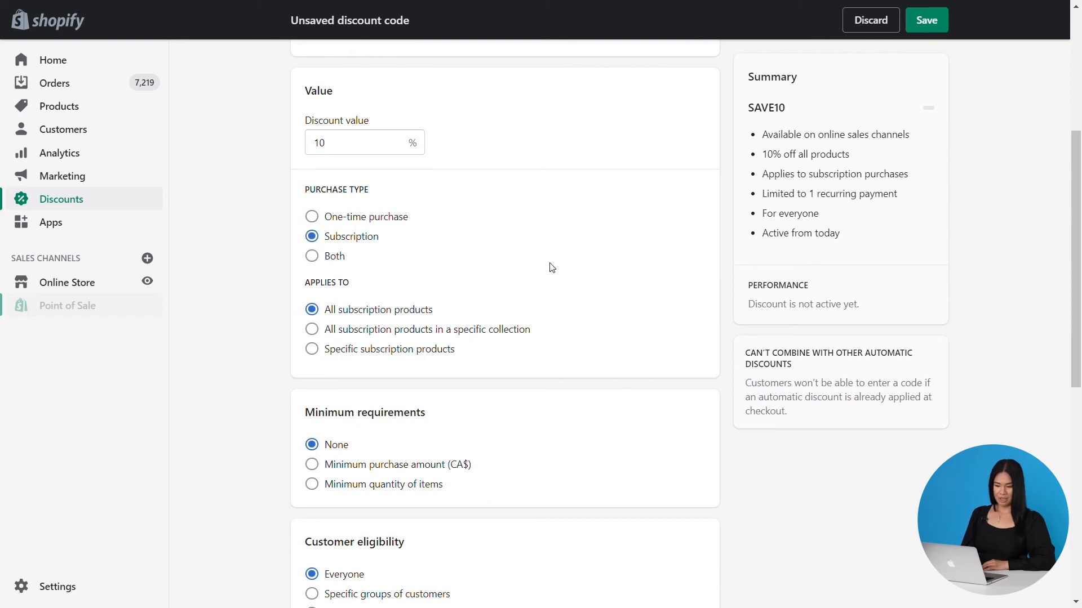
# Limit the SAVE10 discount to one use per customer
pyautogui.scroll(-1, 551, 267)
pyautogui.scroll(-1, 588, 248)
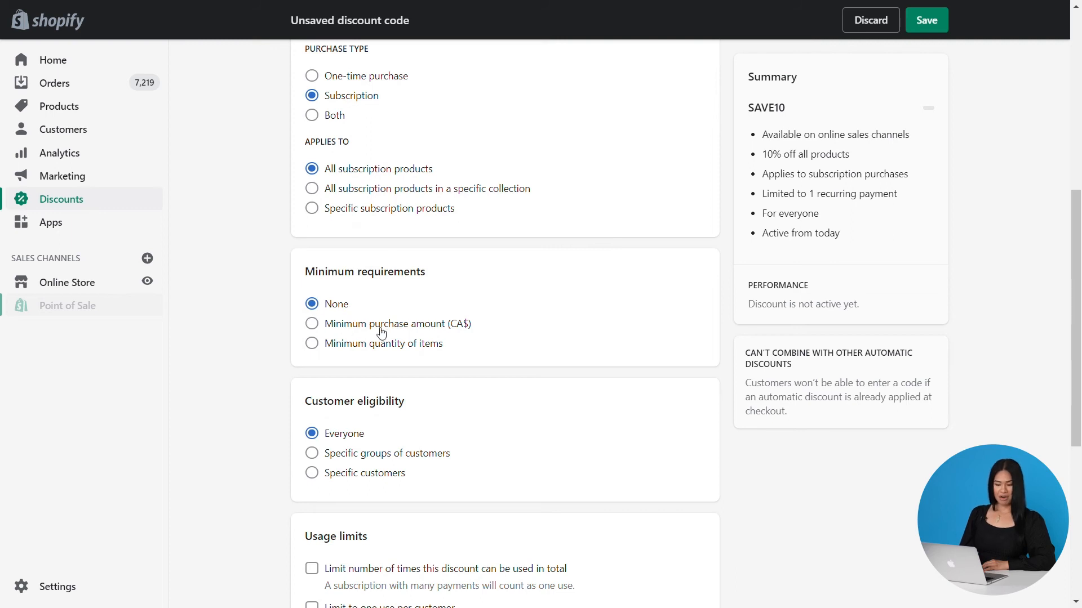
pyautogui.scroll(-1, 381, 330)
pyautogui.scroll(-2, 381, 330)
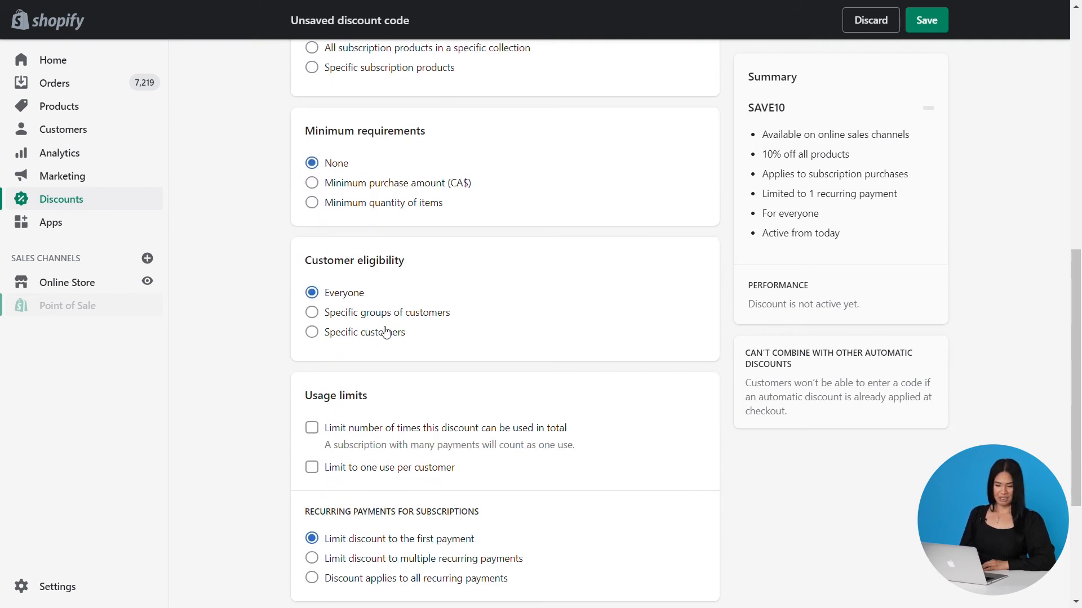
pyautogui.scroll(-1, 434, 317)
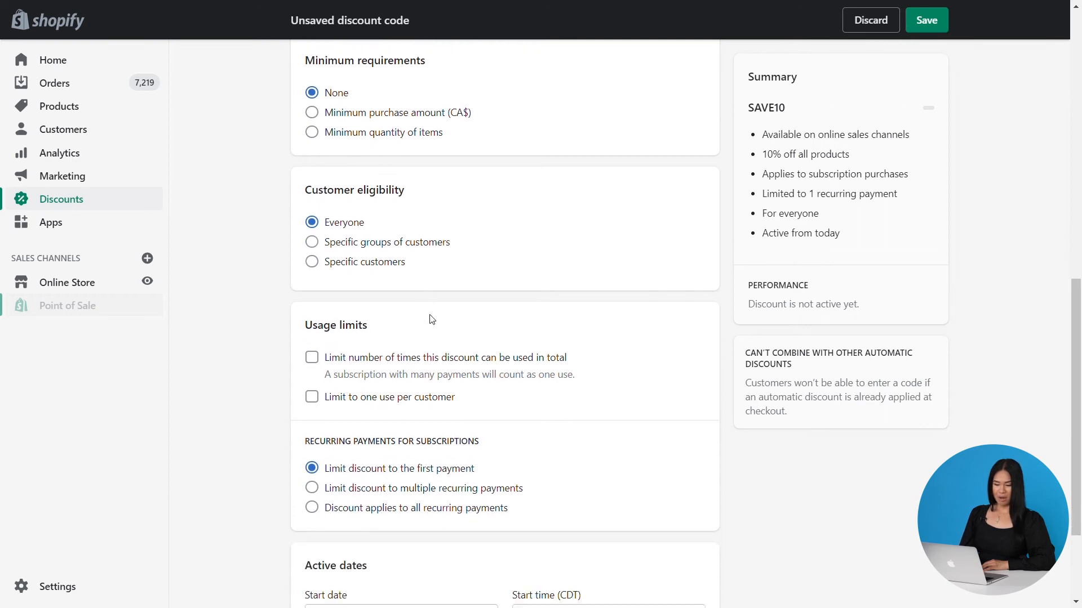
pyautogui.click(314, 400)
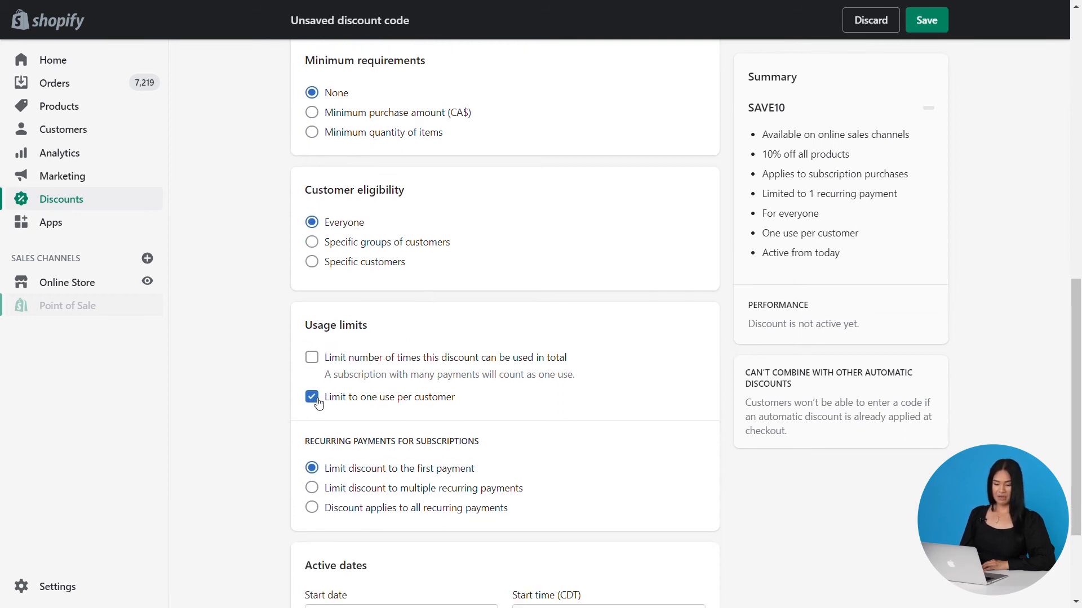
# Apply the discount to all recurring payments and save the SAVE10 discount code
pyautogui.scroll(-2, 405, 361)
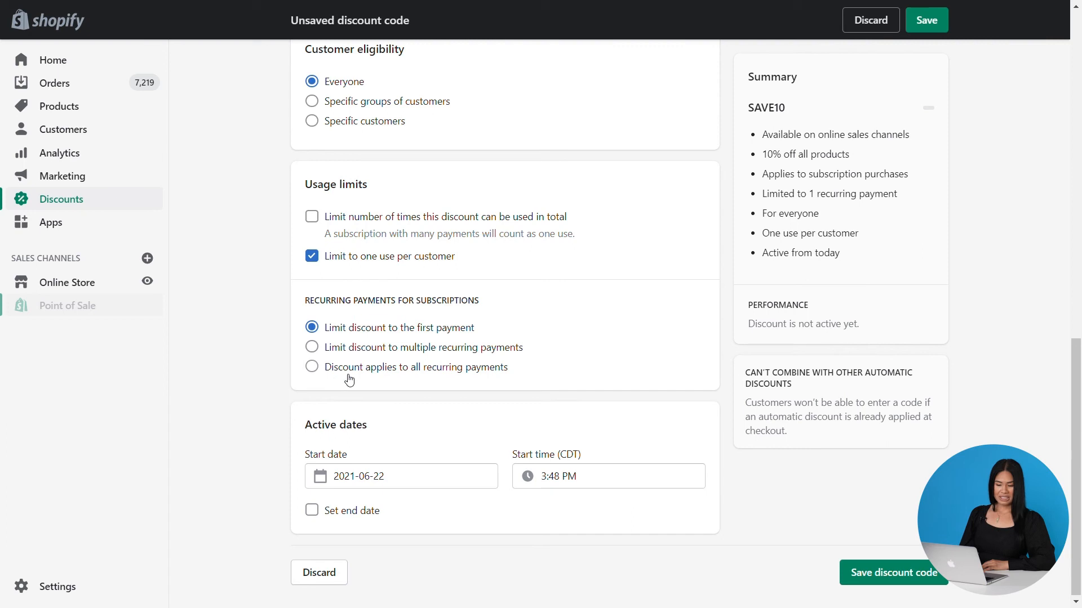
pyautogui.click(312, 368)
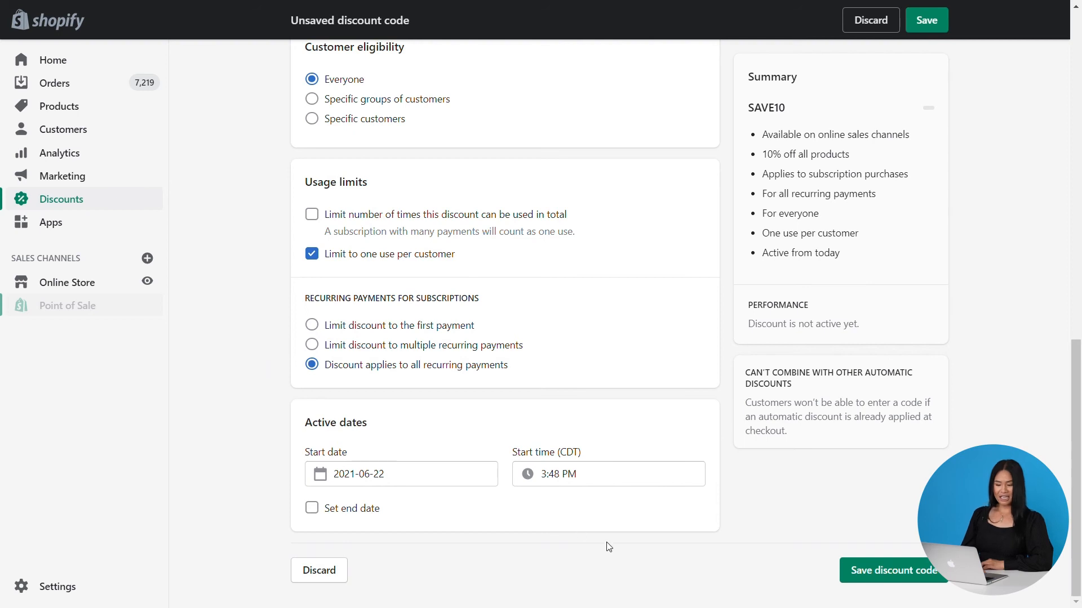
pyautogui.click(879, 578)
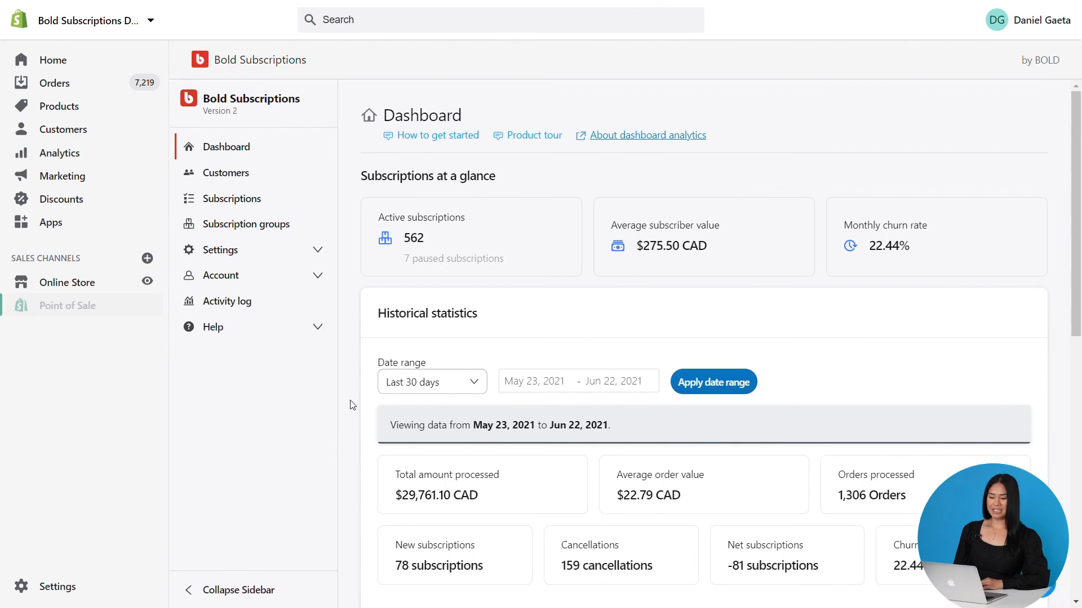
# Preview the Copy of Bold Coffee - v1.0.2 theme of the online store
pyautogui.click(90, 284)
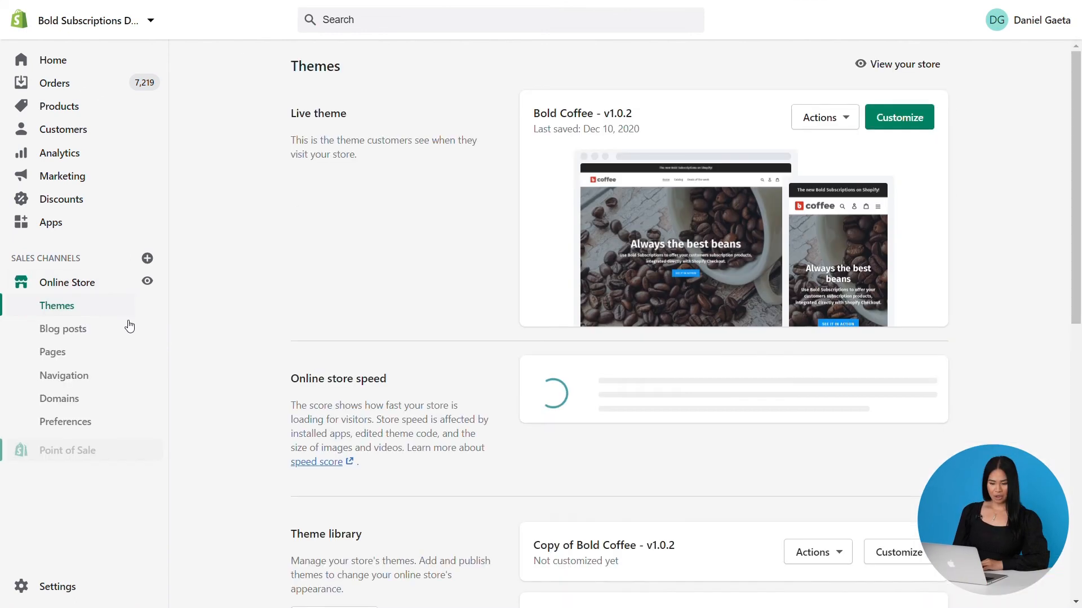
pyautogui.scroll(-2, 126, 326)
pyautogui.click(852, 414)
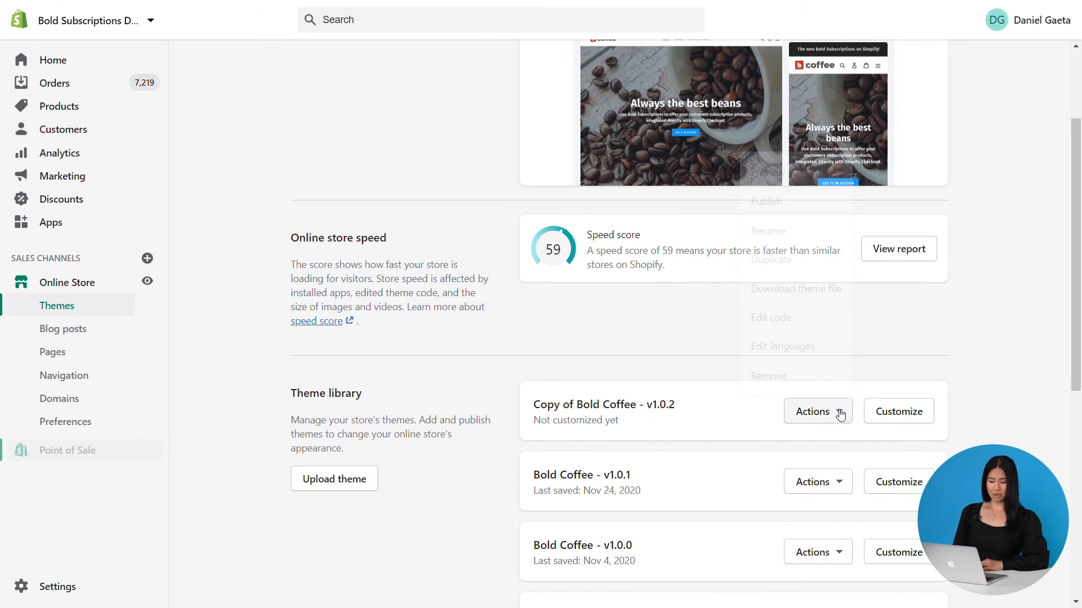
pyautogui.click(787, 186)
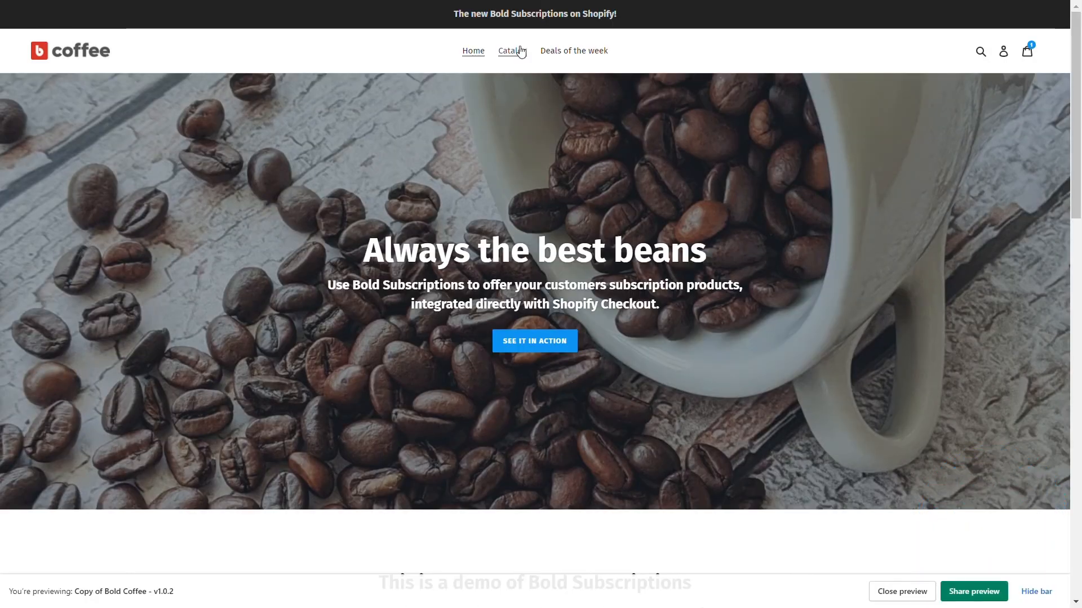
# Open BOLD Morning Brew from the storefront catalog and choose the Subscribe and save purchase option
pyautogui.click(513, 50)
pyautogui.click(640, 314)
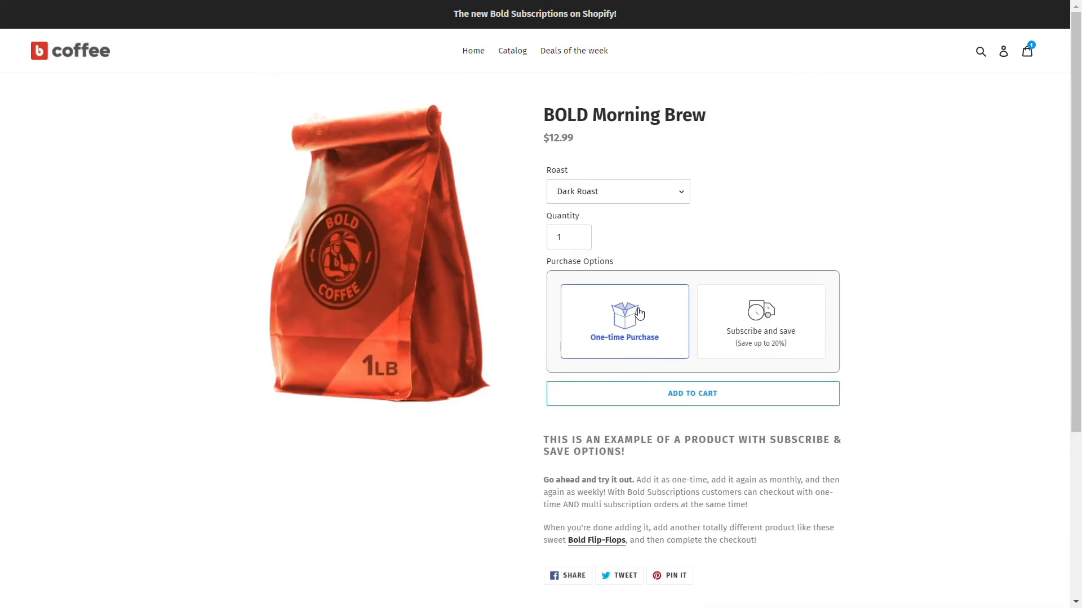
pyautogui.click(798, 341)
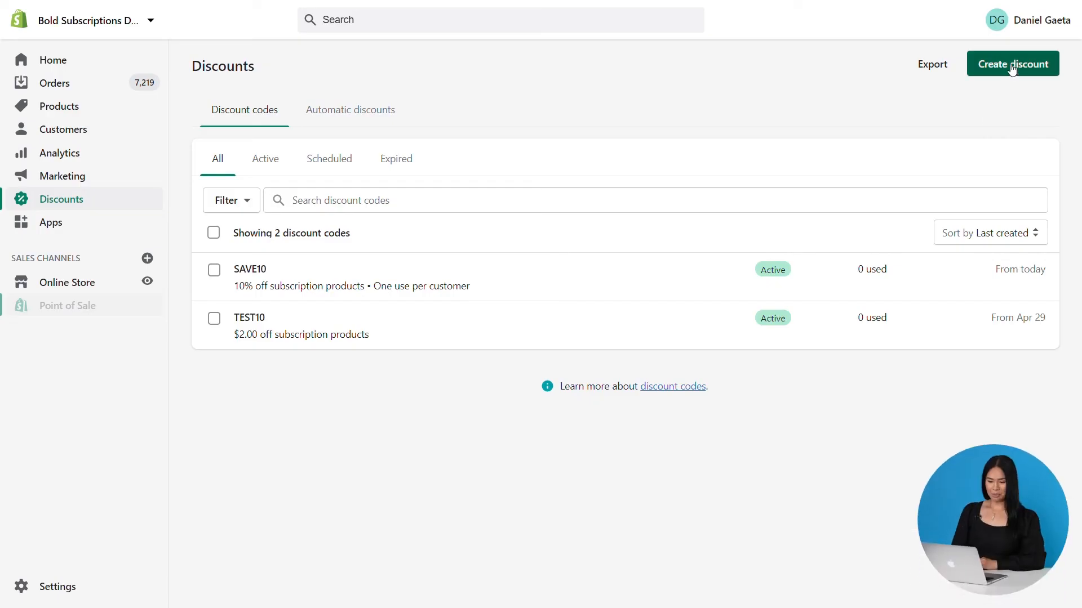
# Start creating a new discount code named TESTORDER
pyautogui.click(1014, 64)
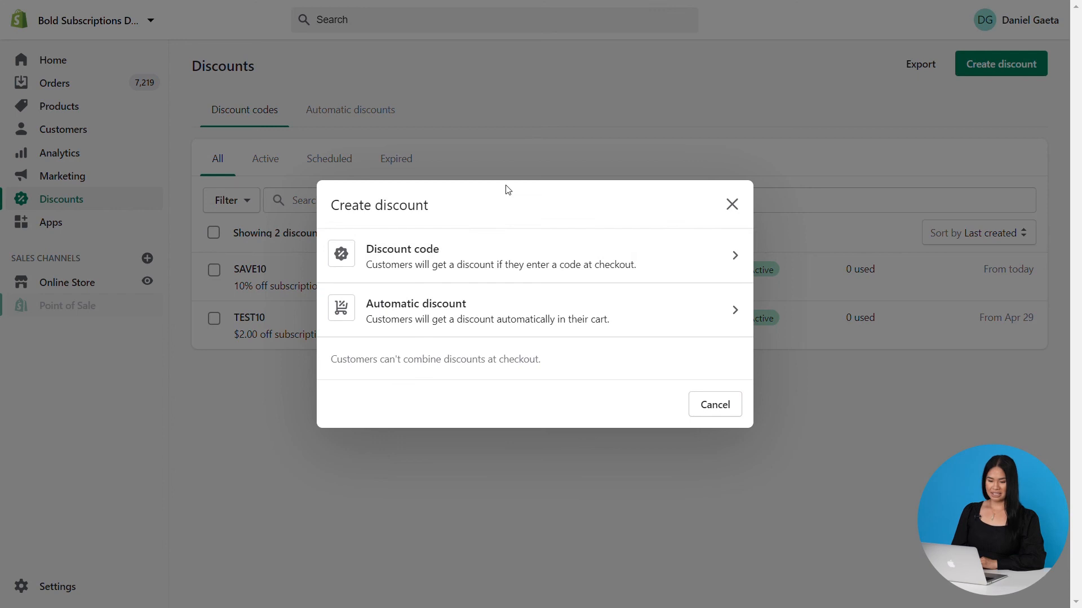
pyautogui.click(479, 260)
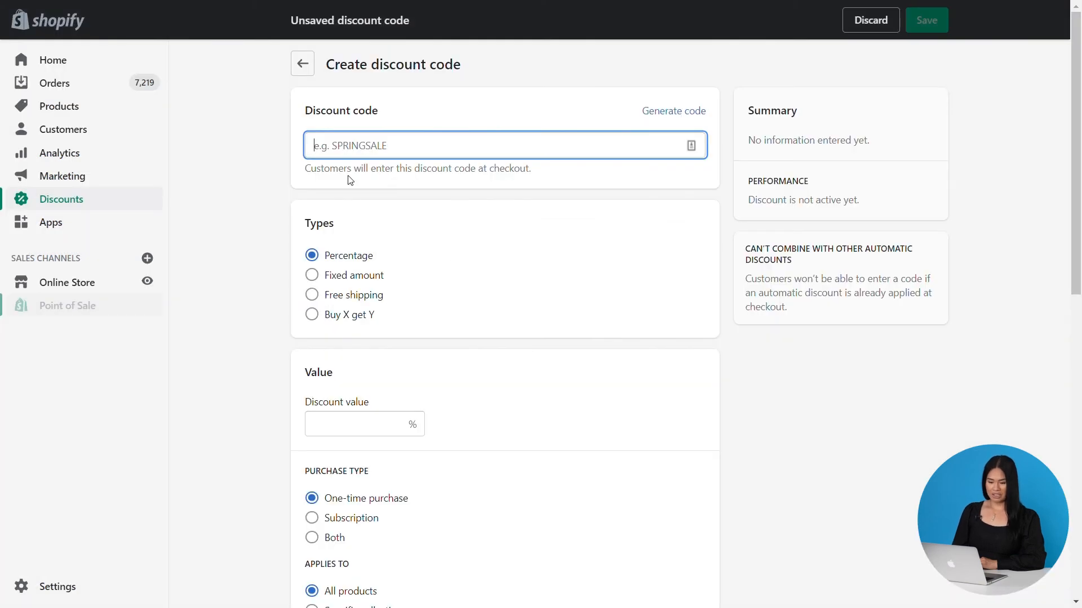
pyautogui.write('TESTORDER')
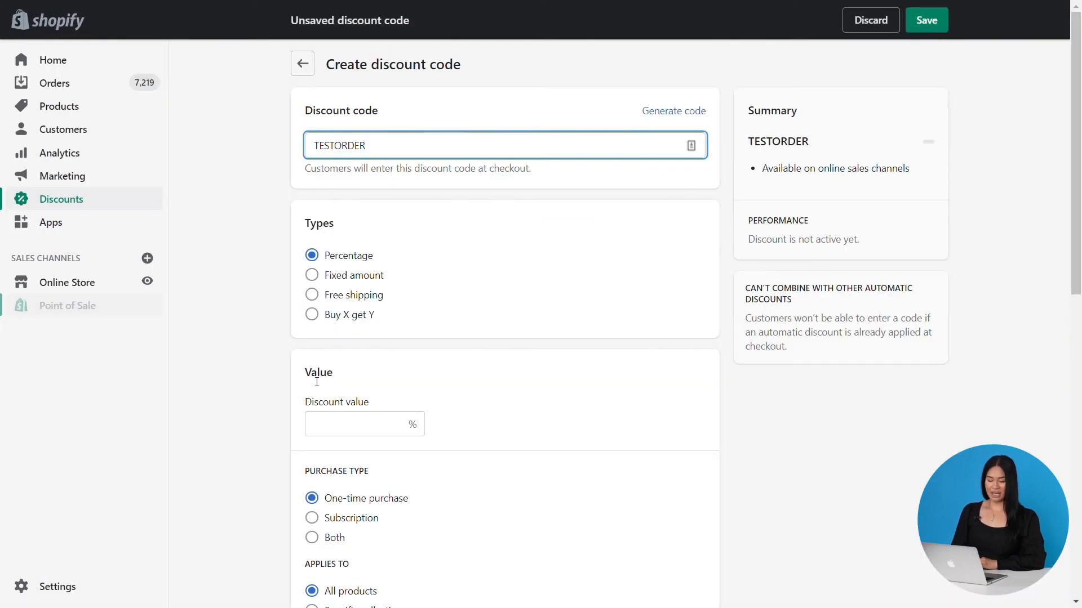
# Set TESTORDER to a 100% discount on subscription purchases and save the discount code
pyautogui.click(339, 427)
pyautogui.write('100')
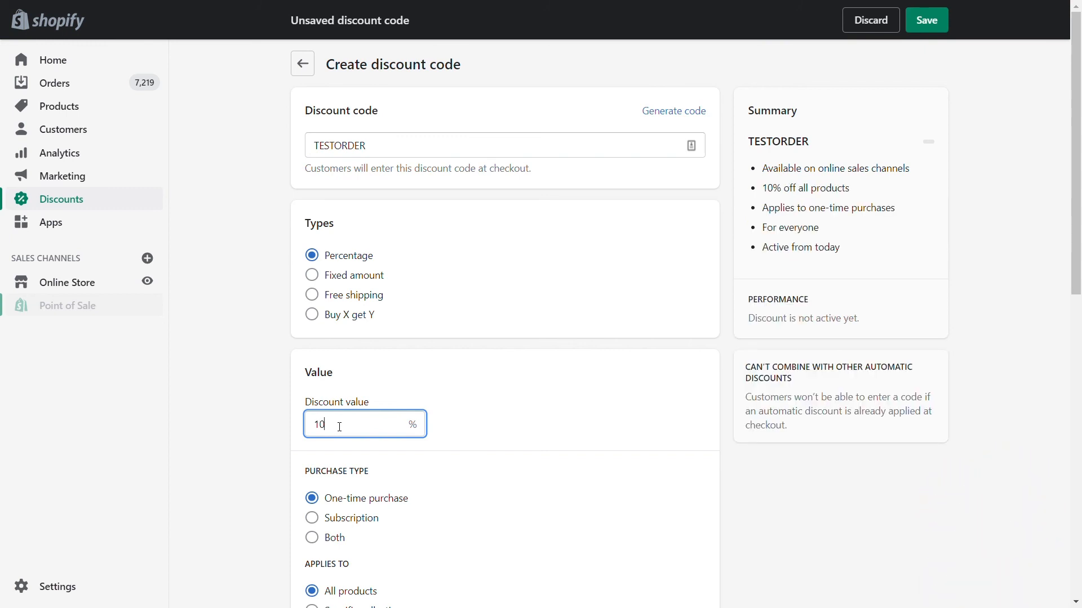
pyautogui.scroll(-3, 332, 399)
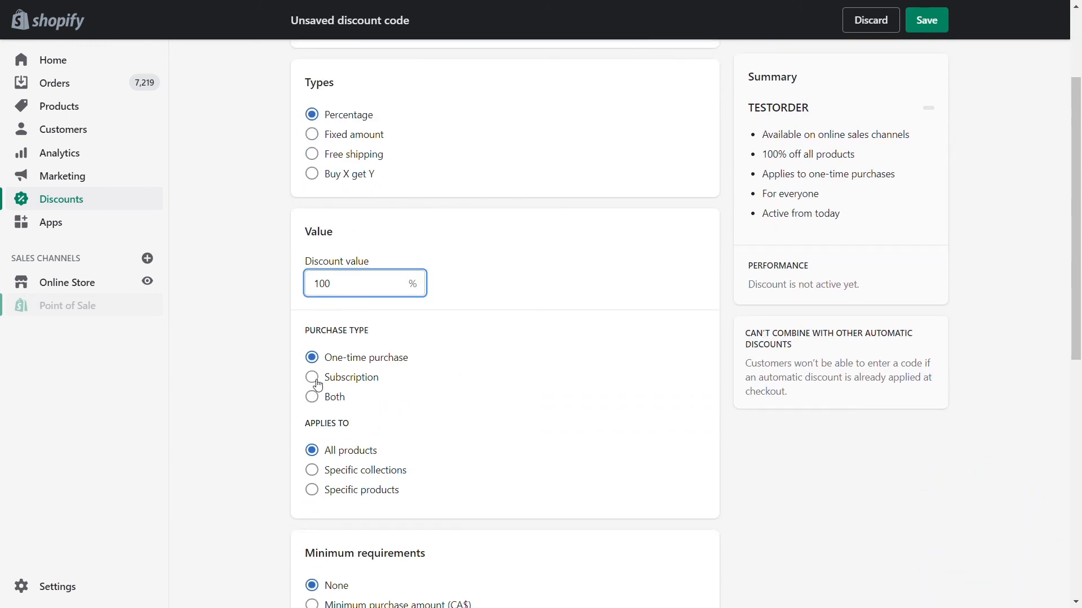
pyautogui.click(314, 379)
pyautogui.scroll(-10, 549, 431)
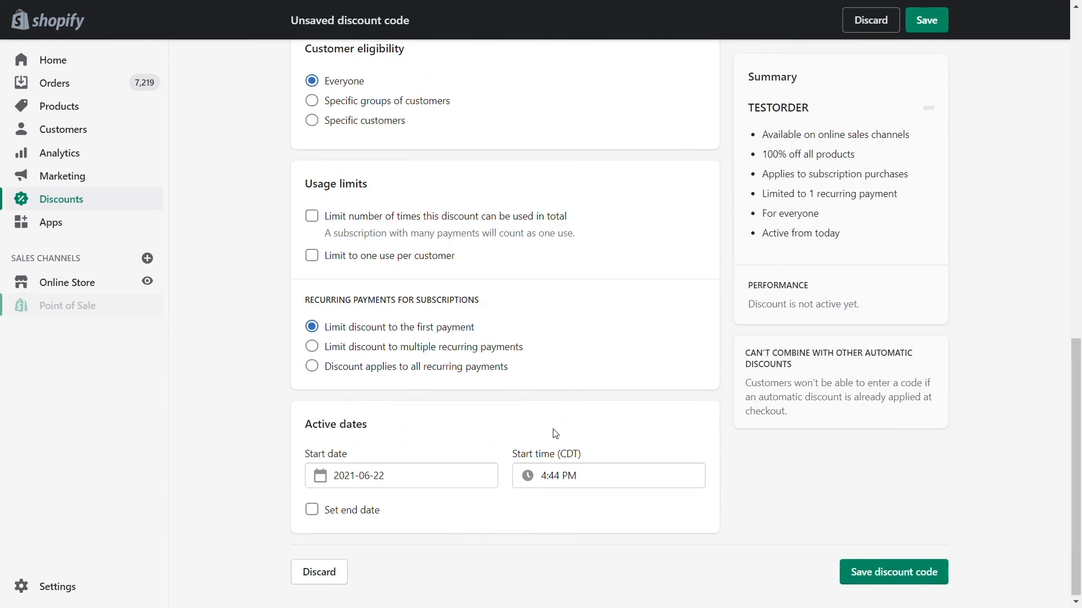
pyautogui.click(897, 577)
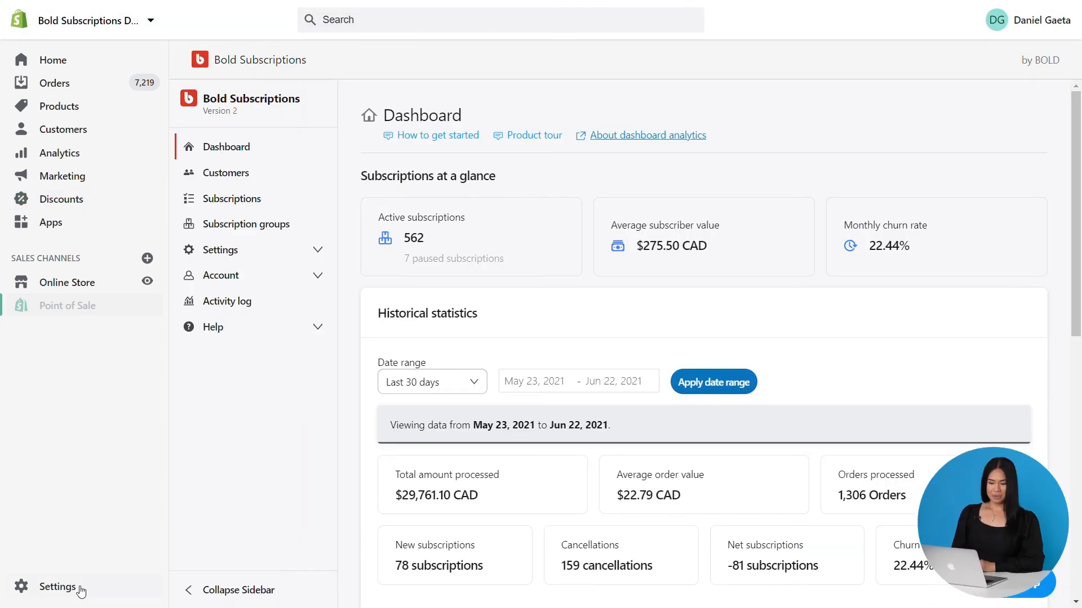
# Set customer accounts to optional in the store's checkout settings
pyautogui.click(57, 587)
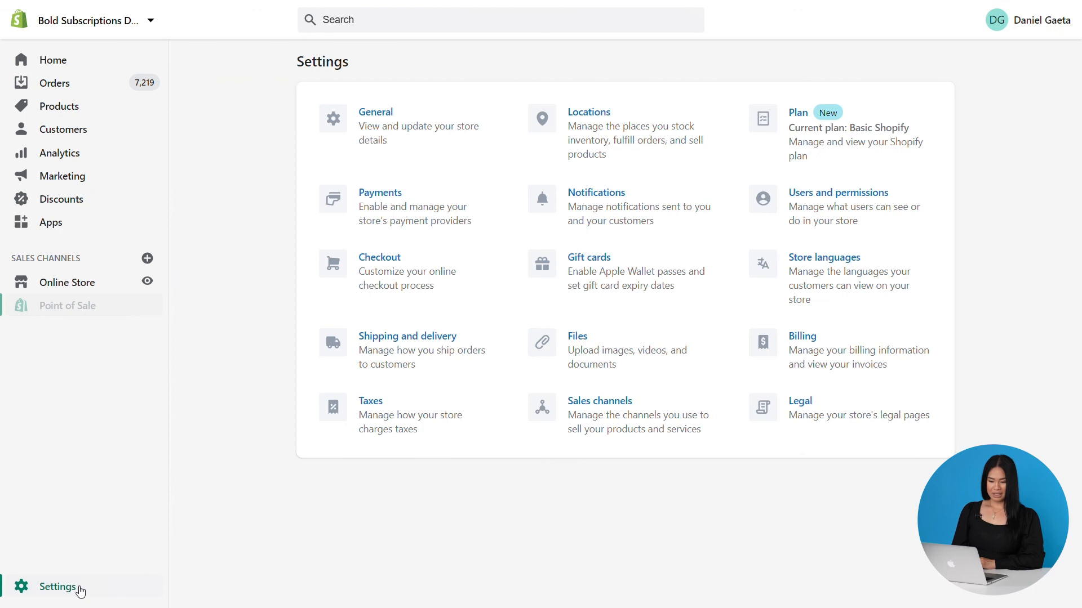
pyautogui.click(418, 291)
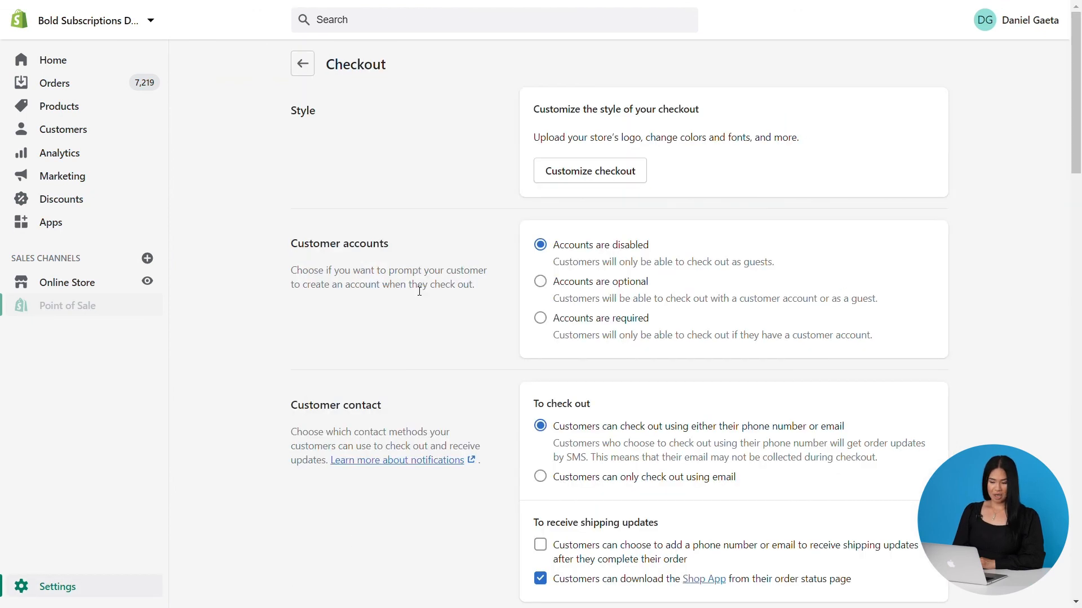
pyautogui.click(542, 282)
pyautogui.click(931, 26)
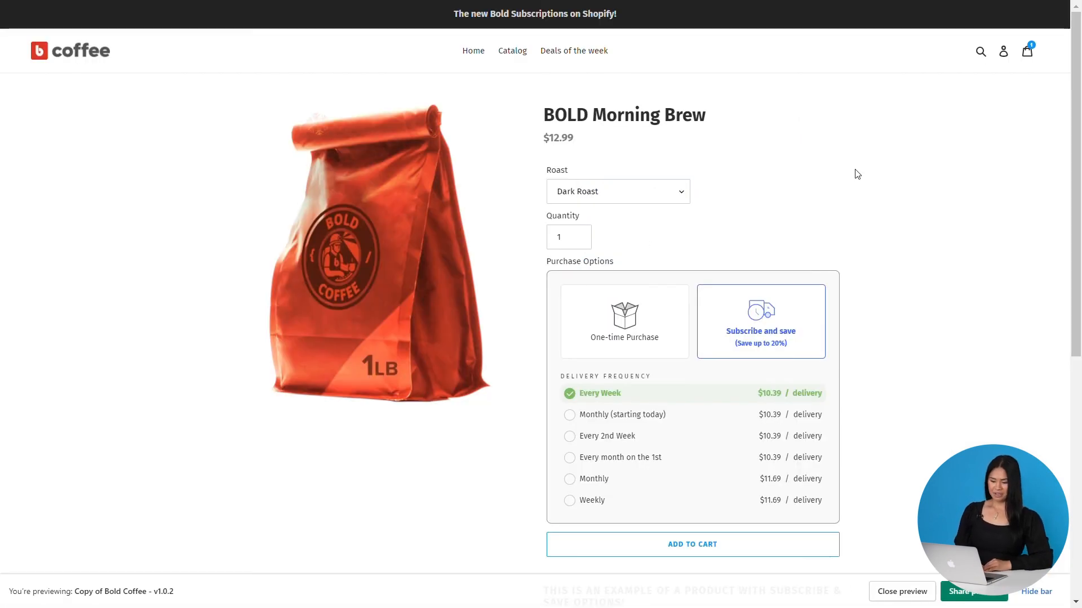
# Sign in to the storefront's test customer account from the login page
pyautogui.click(1008, 57)
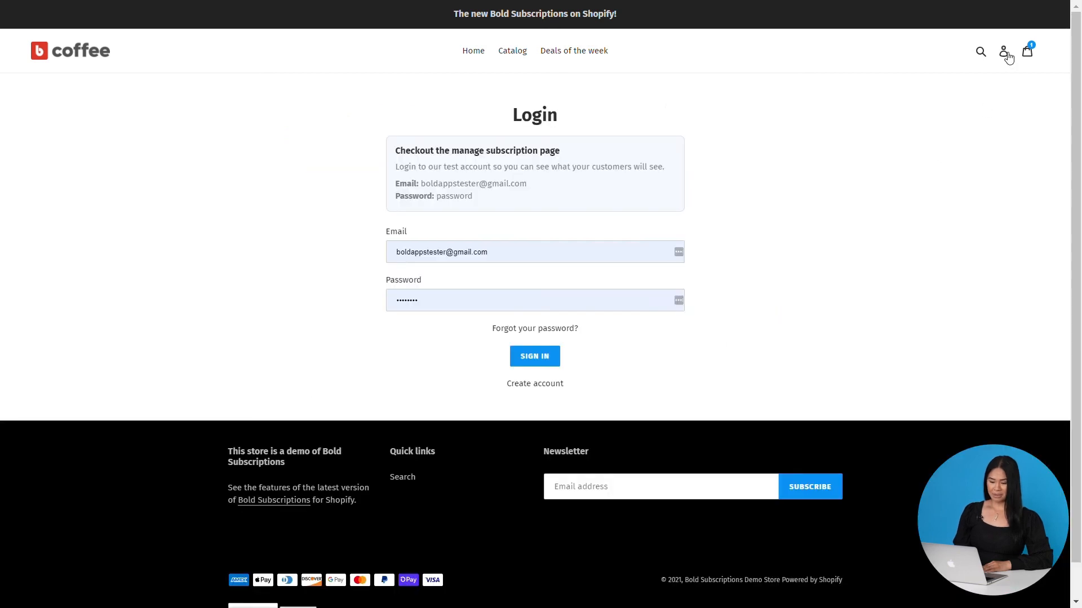
pyautogui.click(539, 384)
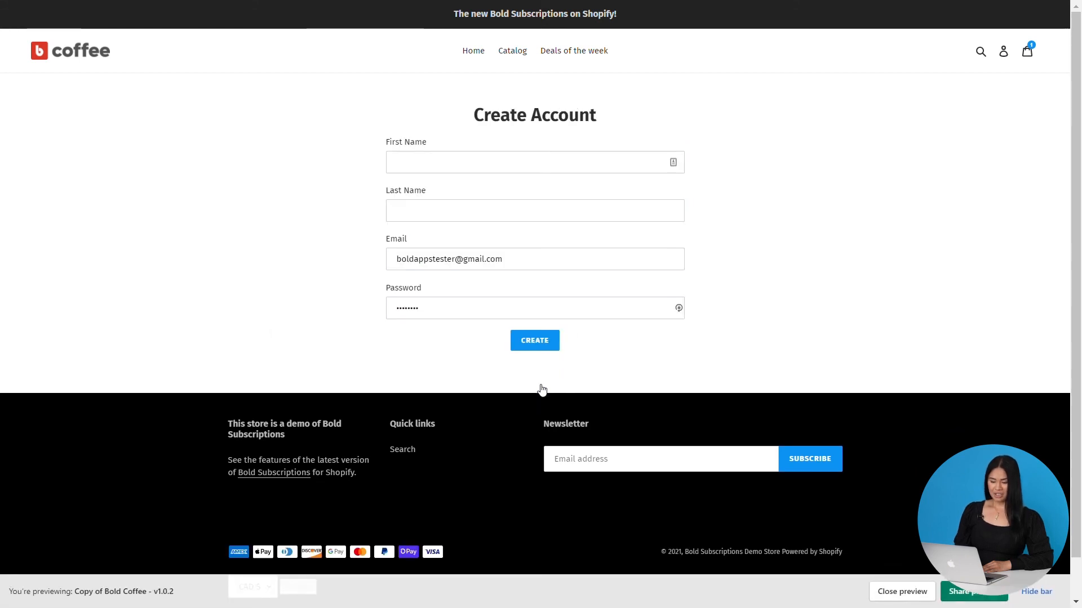
pyautogui.hotkey('alt', 'Left')
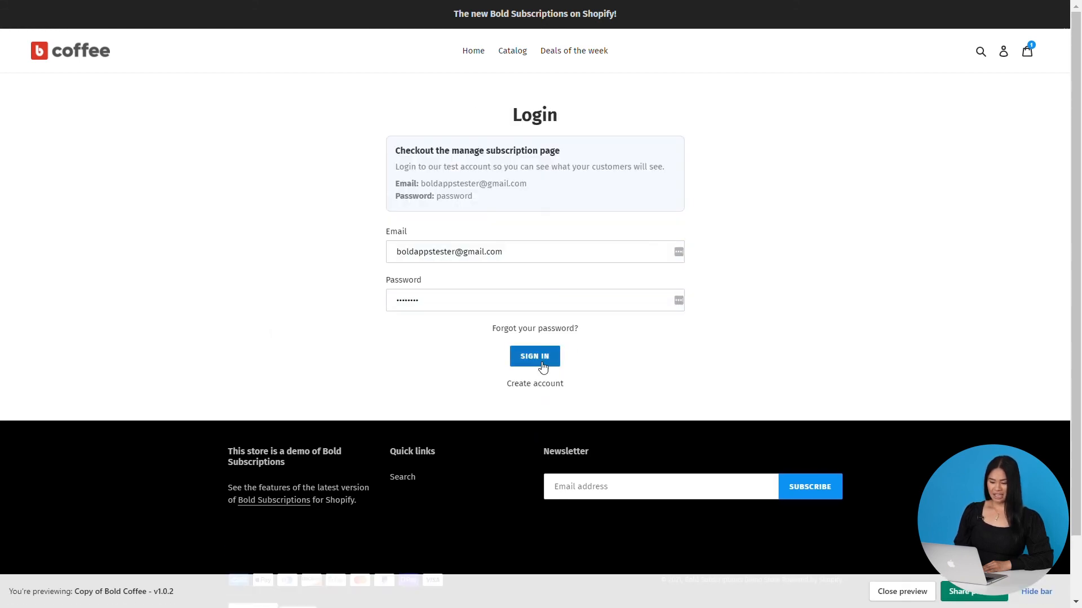
pyautogui.click(541, 361)
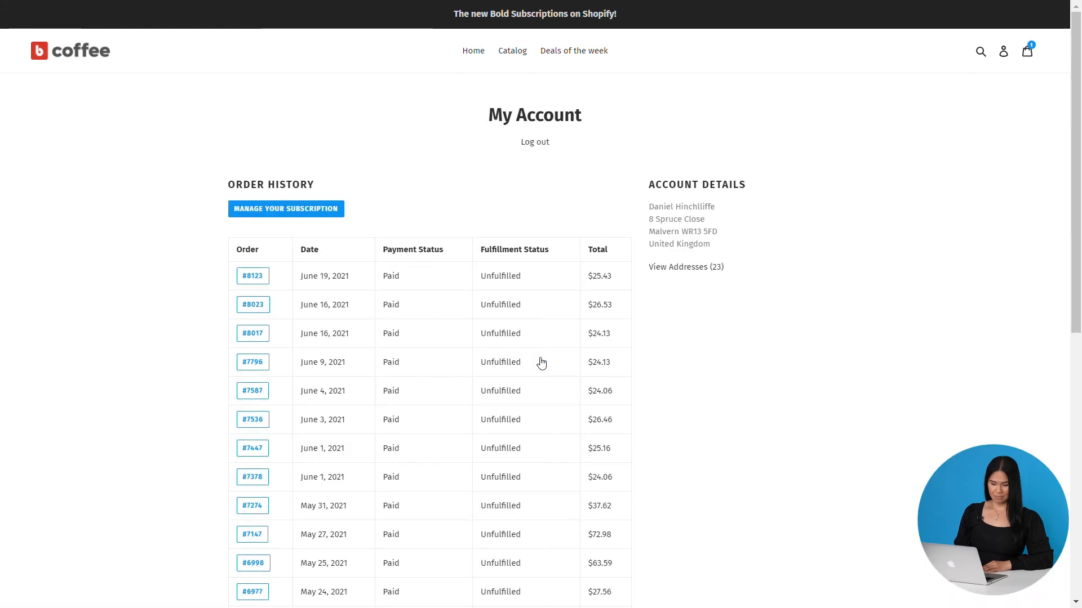
# Open the customer's subscription management page and show the details of the Medium Roast subscription
pyautogui.click(290, 215)
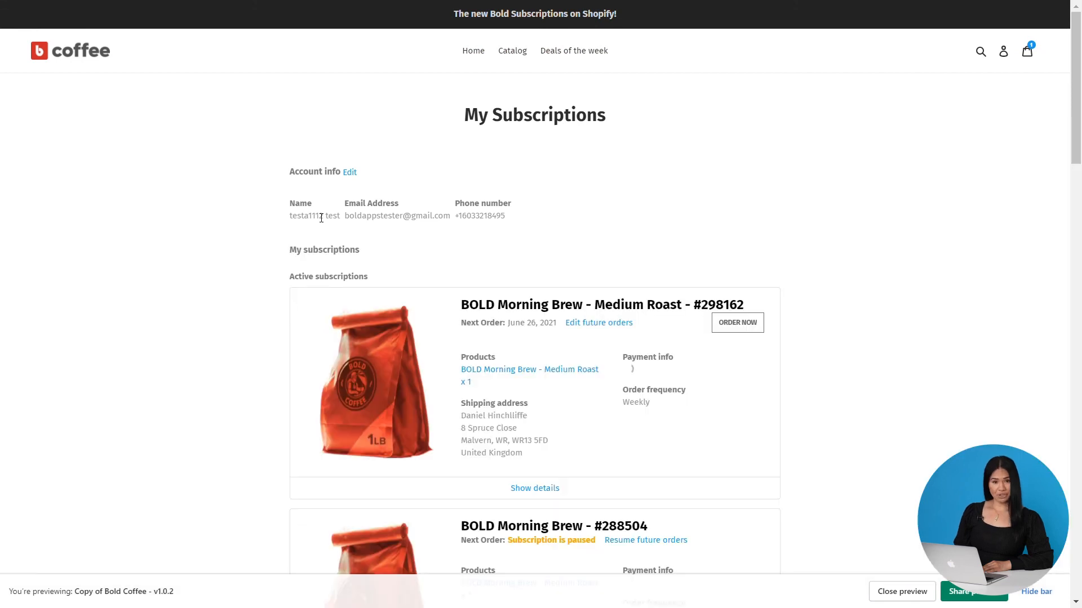
pyautogui.scroll(-1, 343, 237)
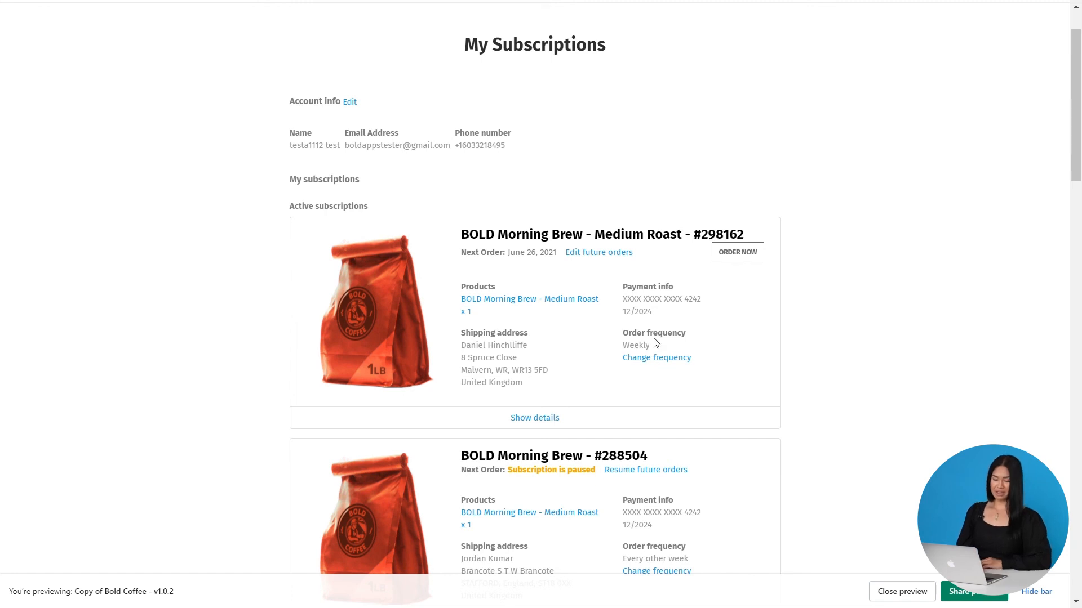
pyautogui.click(542, 421)
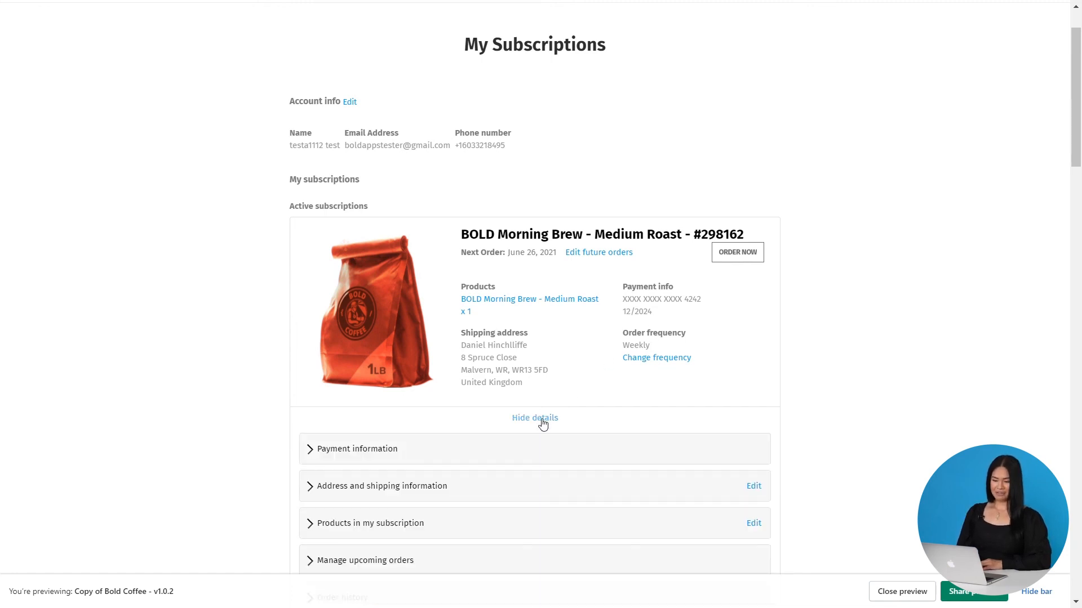
pyautogui.scroll(-3, 542, 410)
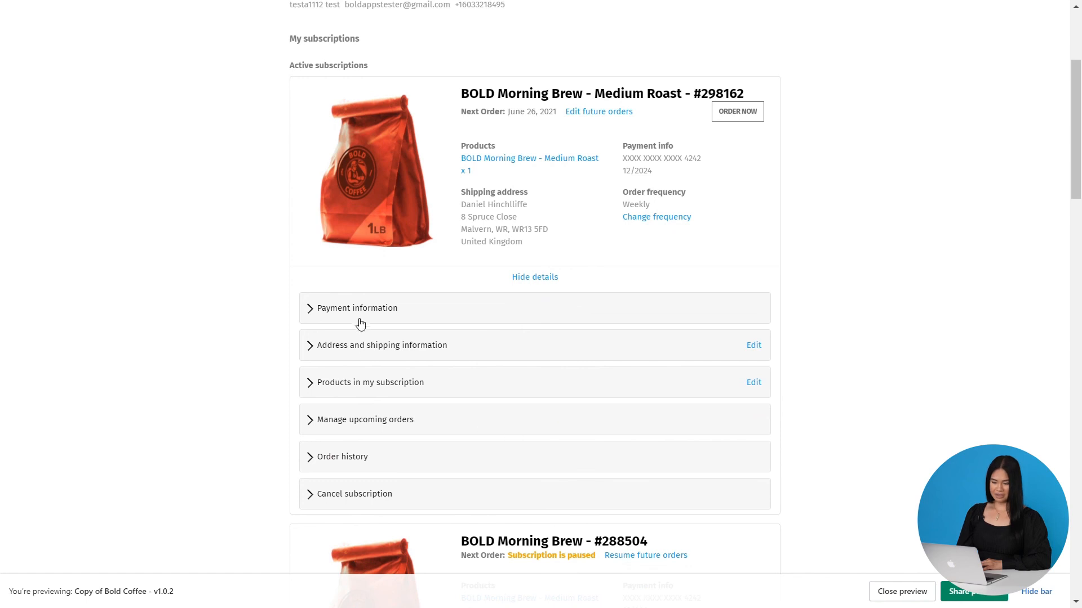
# Examine the subscription's payment information, address and shipping, and cancellation sections in the customer portal
pyautogui.click(342, 308)
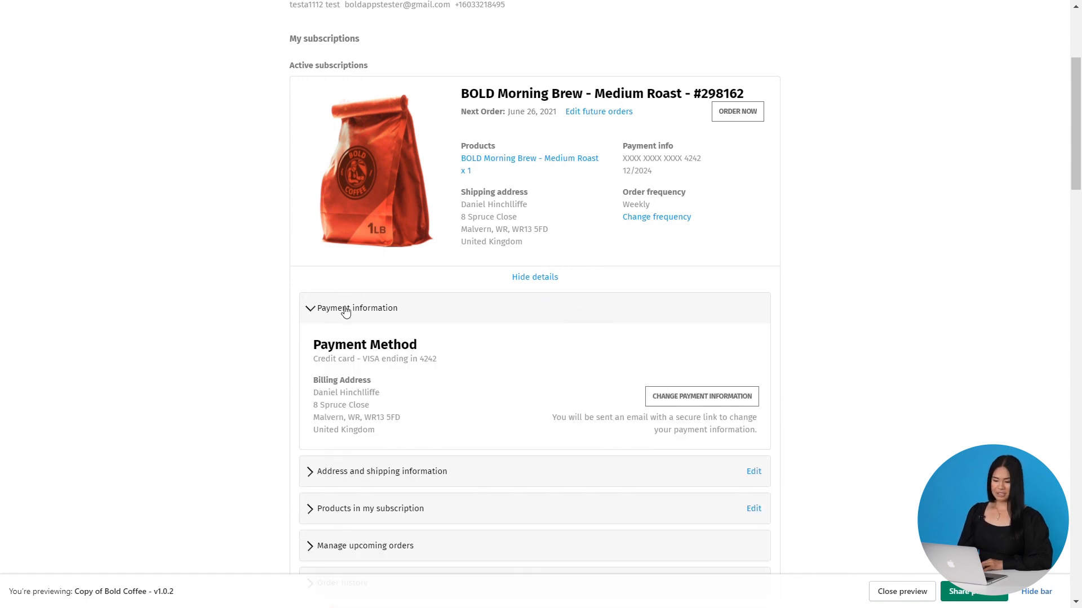
pyautogui.click(346, 310)
pyautogui.click(355, 353)
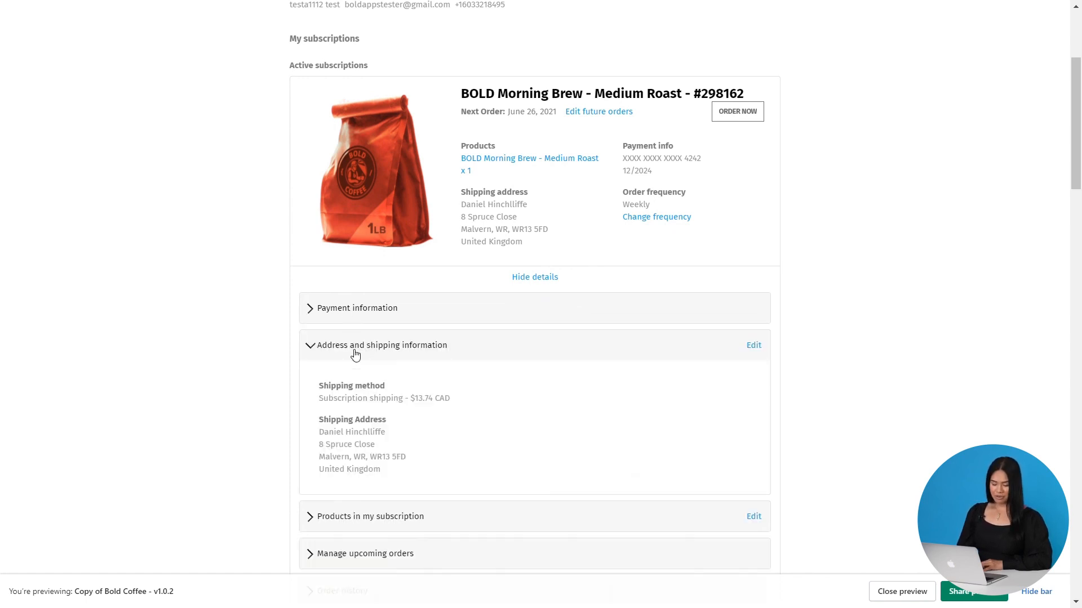
pyautogui.moveTo(355, 353); pyautogui.dragTo(357, 354)
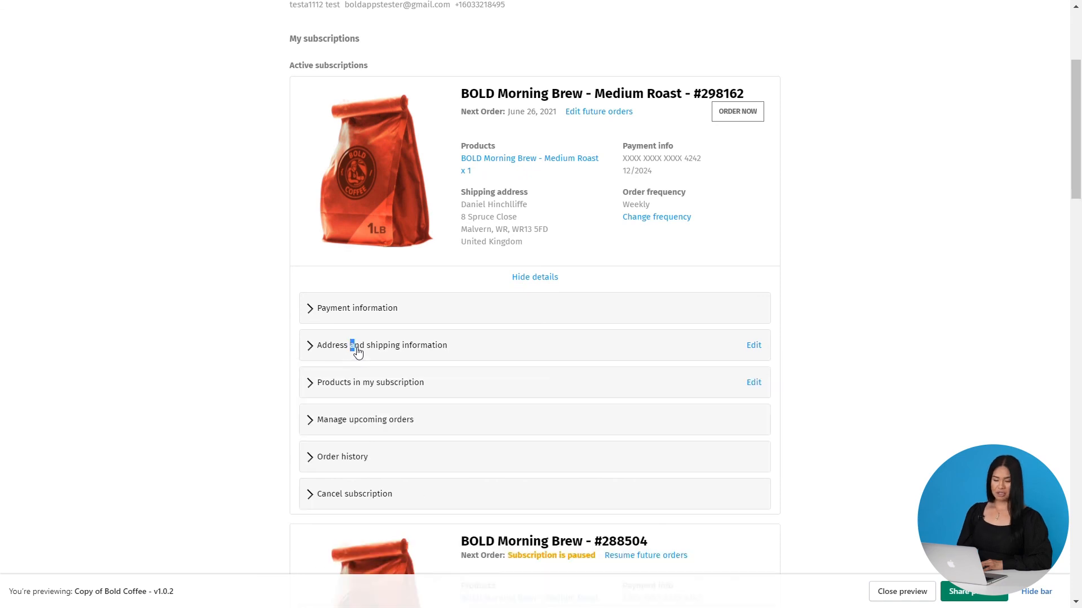
pyautogui.scroll(-1, 356, 355)
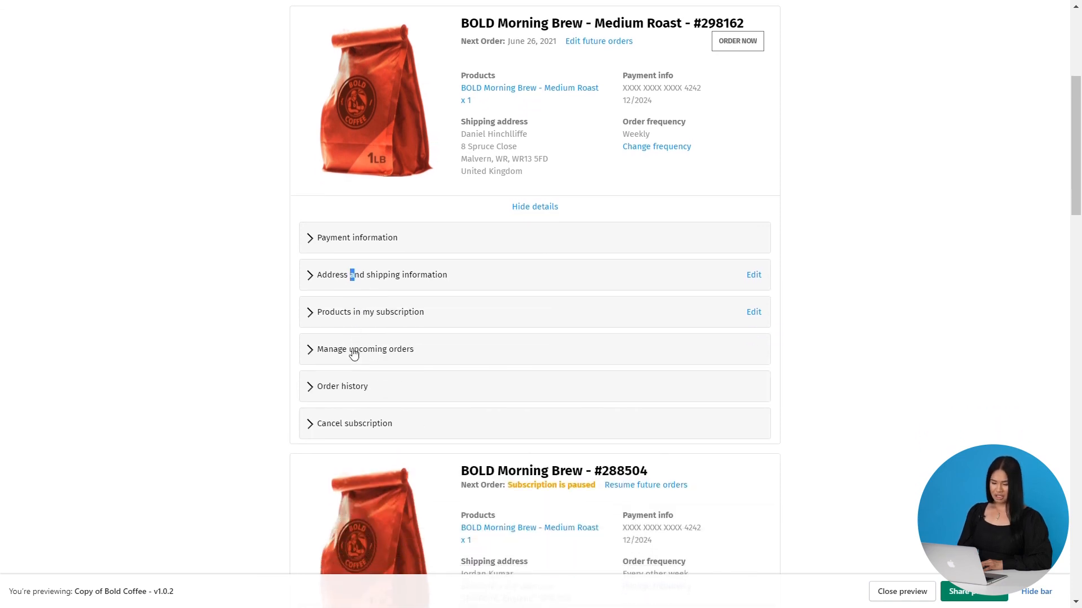
pyautogui.click(357, 427)
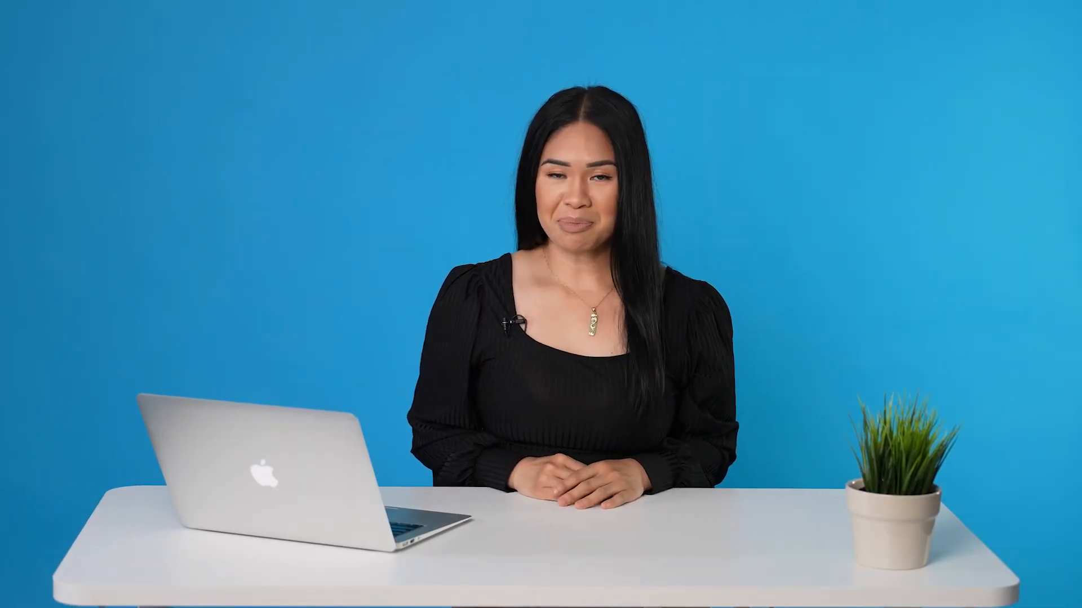
# Browse the Bold Help Center's Subscriptions V2 articles and open the Help widget
pyautogui.scroll(-5, 183, 110)
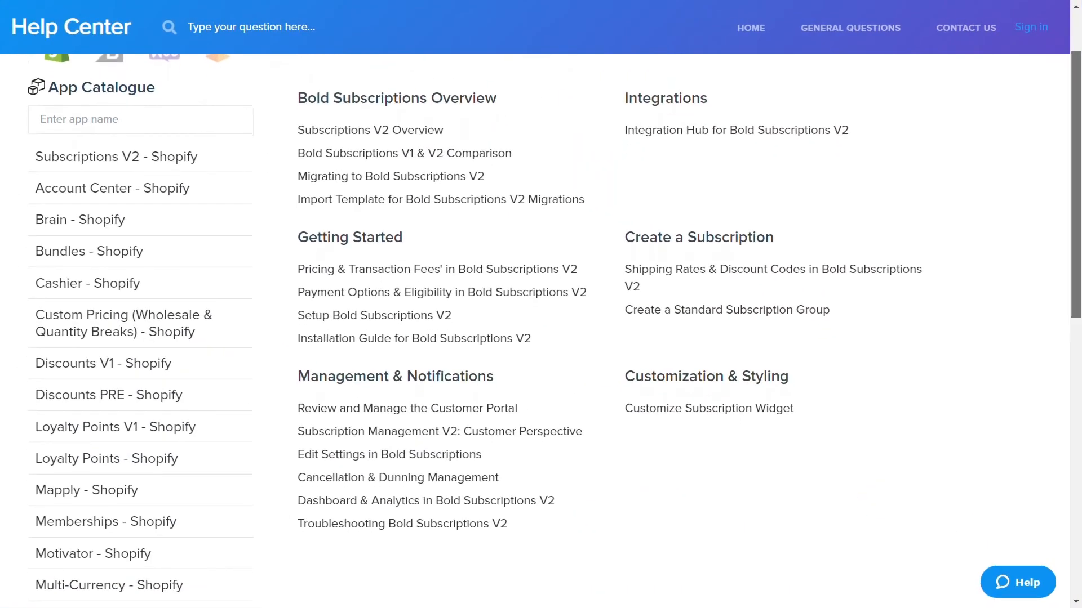
pyautogui.scroll(-2, 1022, 426)
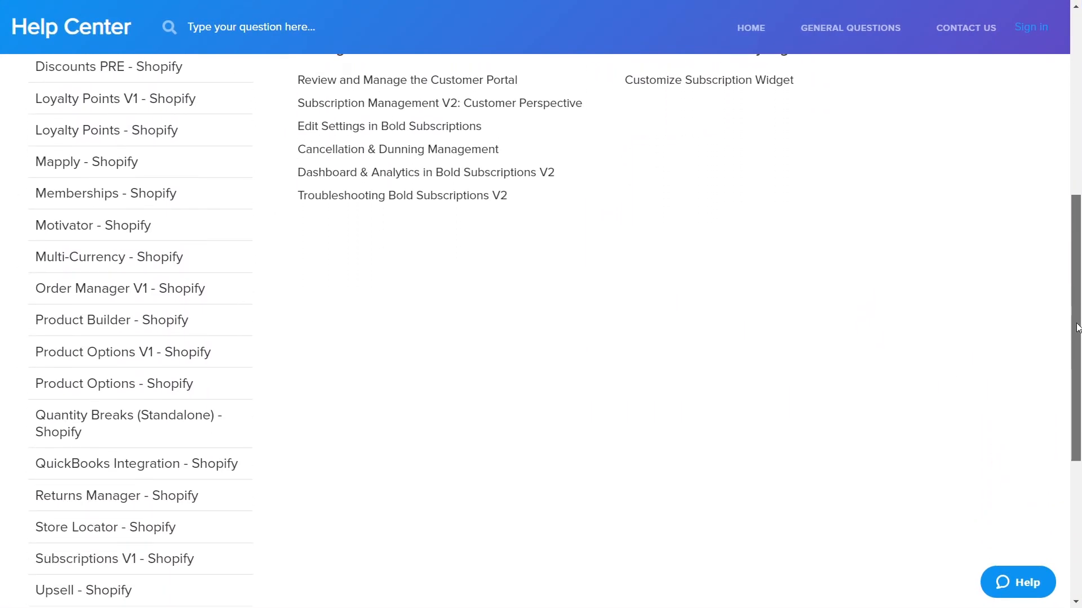
pyautogui.click(1023, 596)
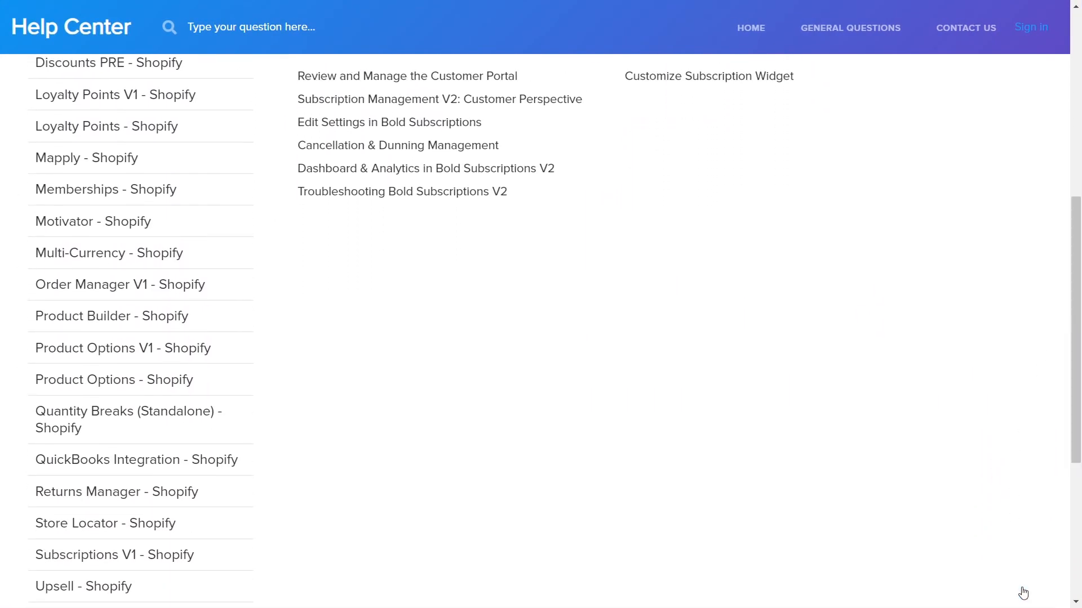